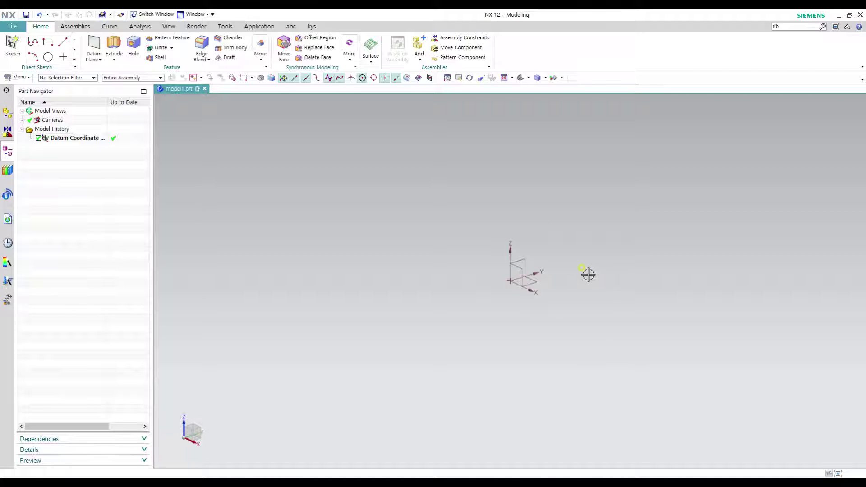
# Create a sketch on the XY plane and draw a circle in the second quadrant, away from the origin
pyautogui.click(11, 44)
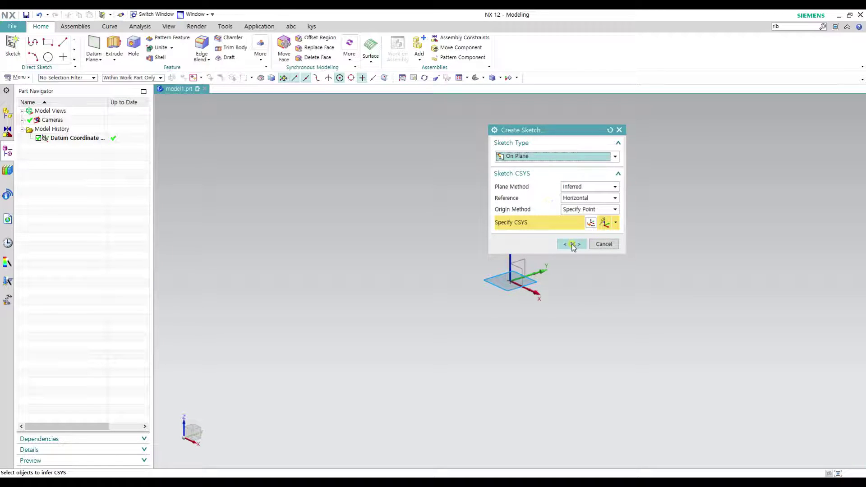
pyautogui.click(572, 245)
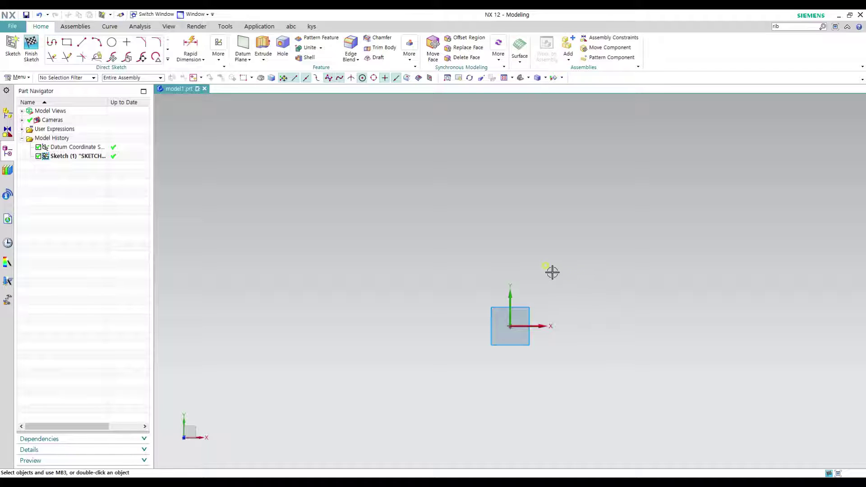
pyautogui.press('o')
pyautogui.click(400, 238)
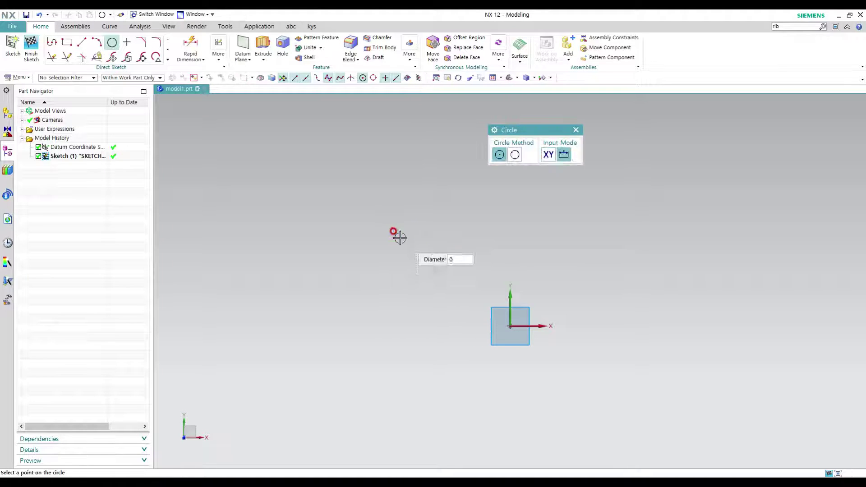
pyautogui.click(422, 267)
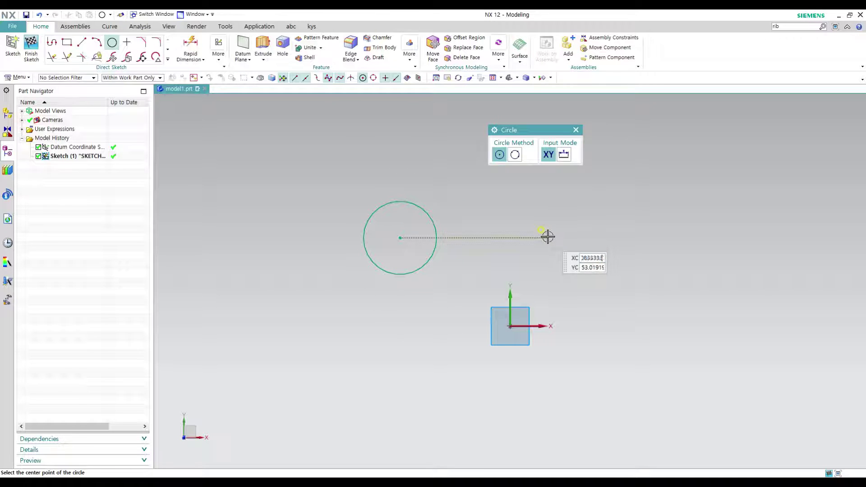
pyautogui.press('Escape')
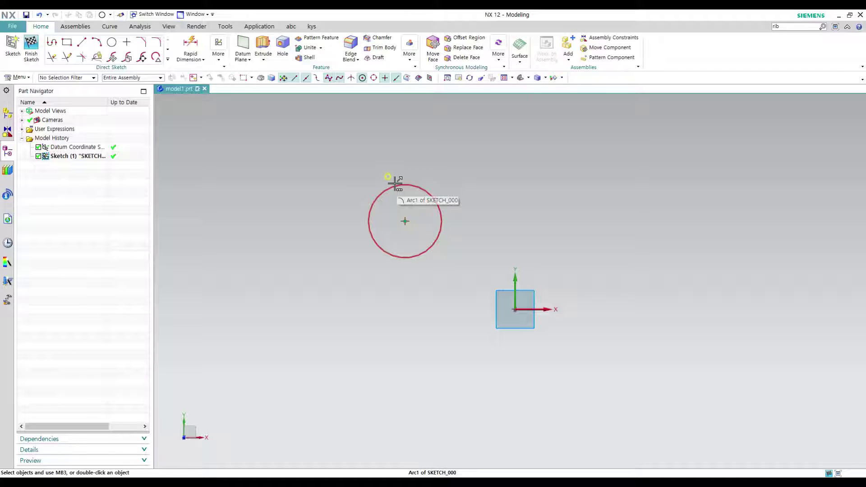
# Mirror the circle about the Y axis with Mirror Curve
pyautogui.click(167, 61)
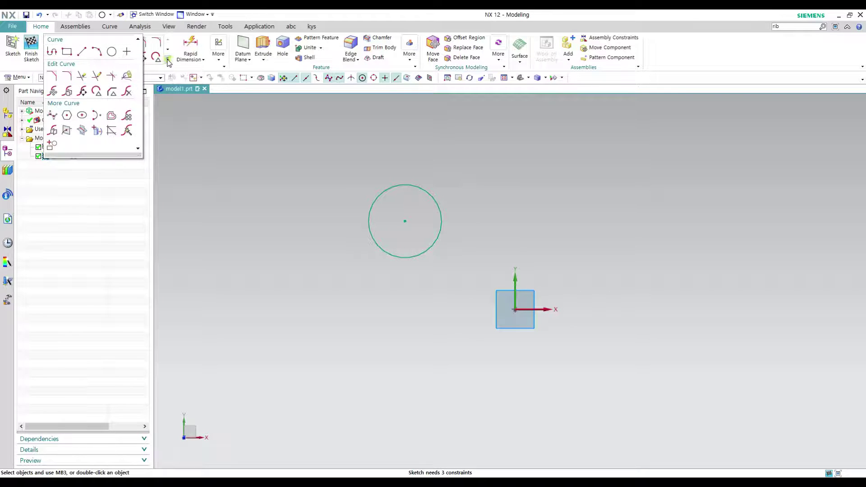
pyautogui.click(53, 130)
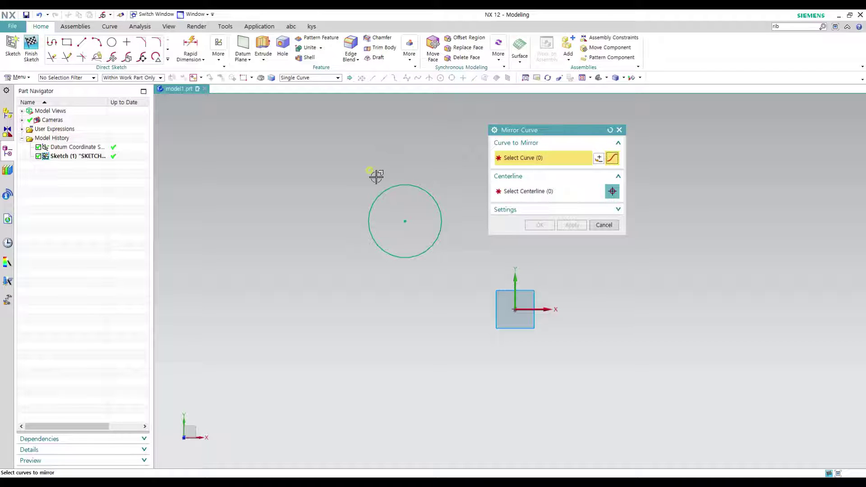
pyautogui.moveTo(561, 132); pyautogui.dragTo(644, 204)
pyautogui.keyDown('shift'); pyautogui.moveTo(510, 244); pyautogui.dragTo(463, 265, button='middle'); pyautogui.keyUp('shift')
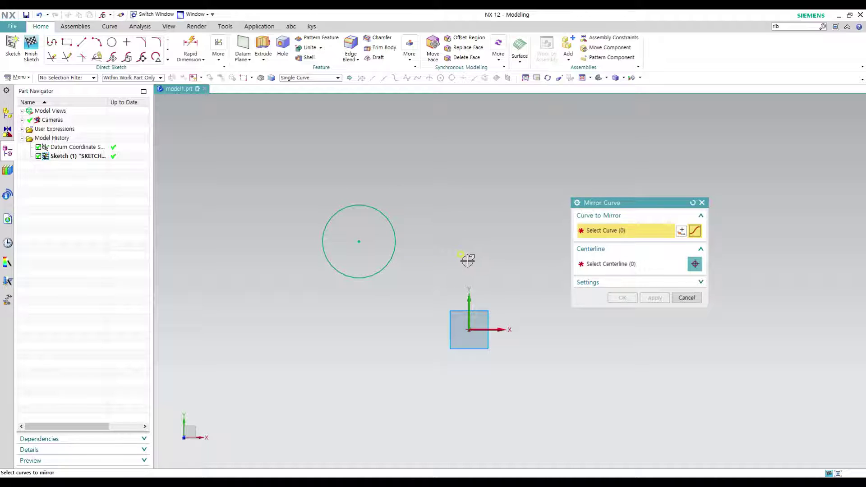
pyautogui.click(387, 215)
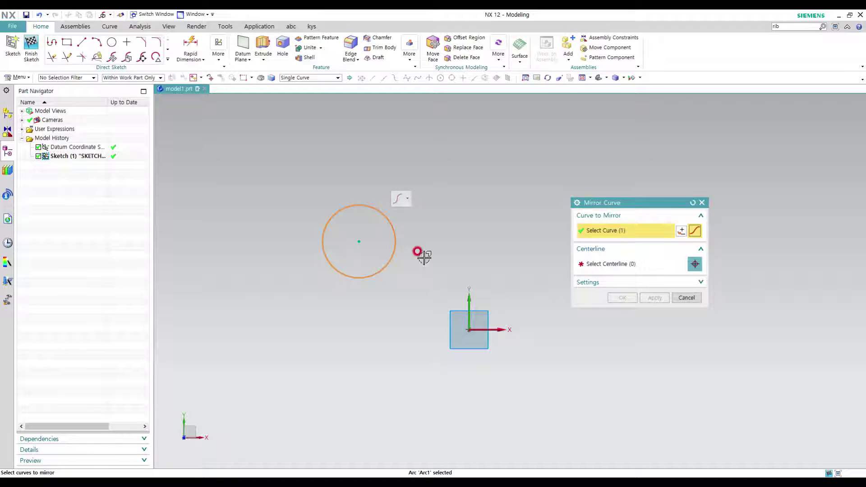
pyautogui.click(629, 264)
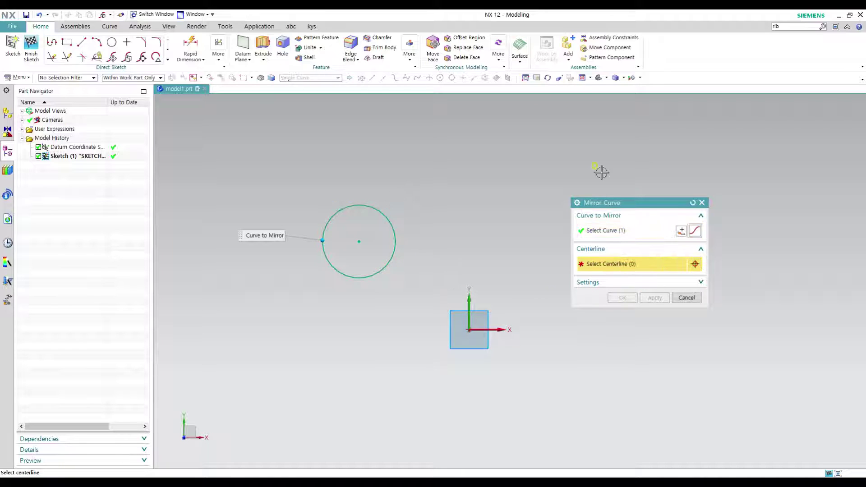
pyautogui.click(469, 300)
pyautogui.moveTo(519, 303)
pyautogui.keyDown('shift'); pyautogui.mouseDown(button='middle')
pyautogui.moveTo(449, 301)
pyautogui.moveTo(460, 326)
pyautogui.mouseUp(button='middle'); pyautogui.keyUp('shift')
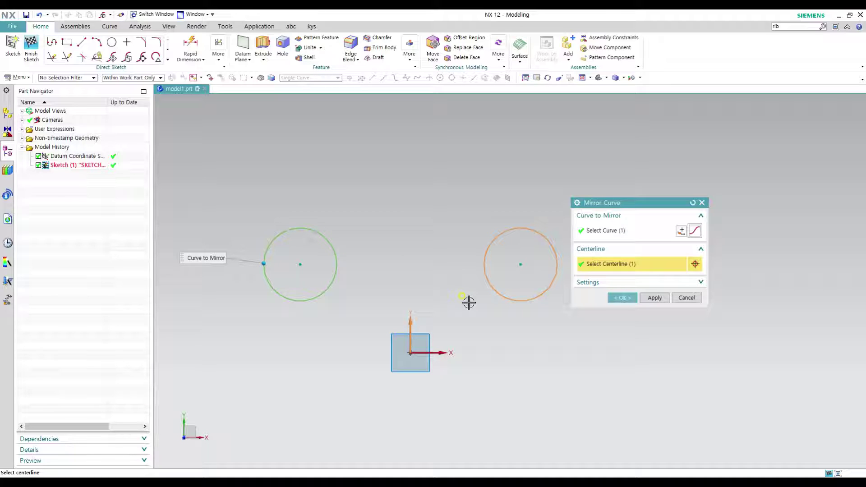
pyautogui.click(653, 299)
# Delete the mirrored circle and draw a diagonal line rising between the original circle and the origin
pyautogui.click(526, 228)
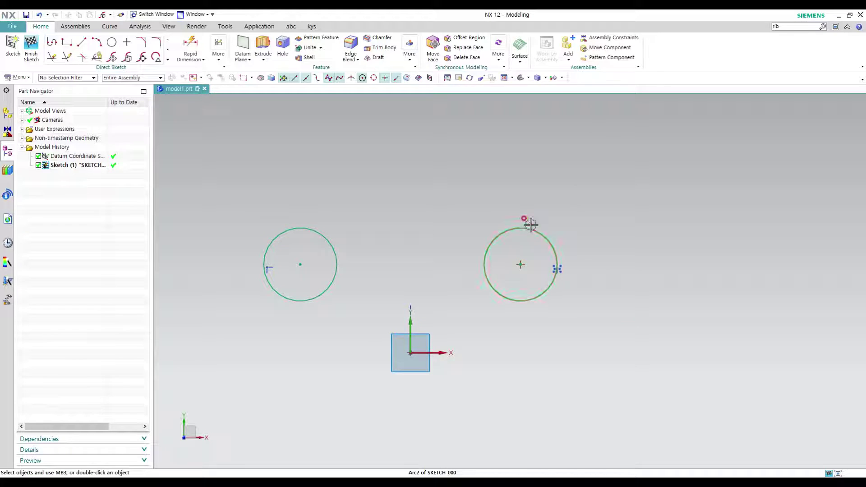
pyautogui.press('Delete')
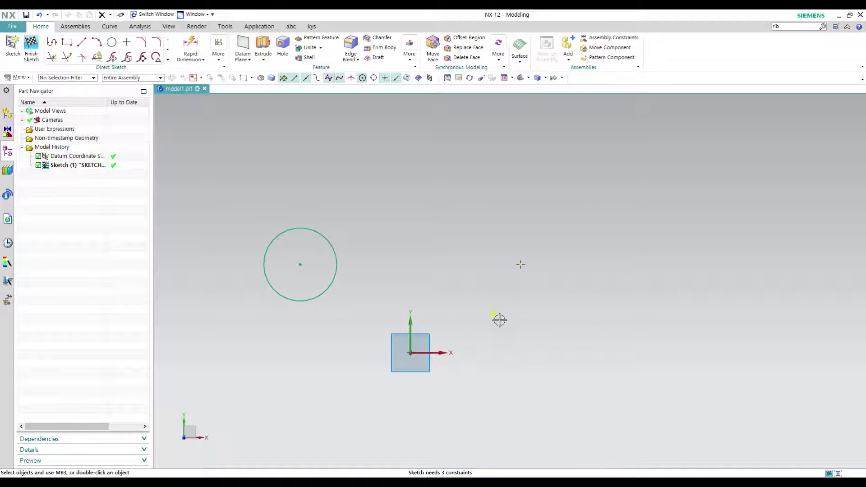
pyautogui.keyDown('shift'); pyautogui.moveTo(499, 319); pyautogui.dragTo(512, 307, button='middle'); pyautogui.keyUp('shift')
pyautogui.press('l')
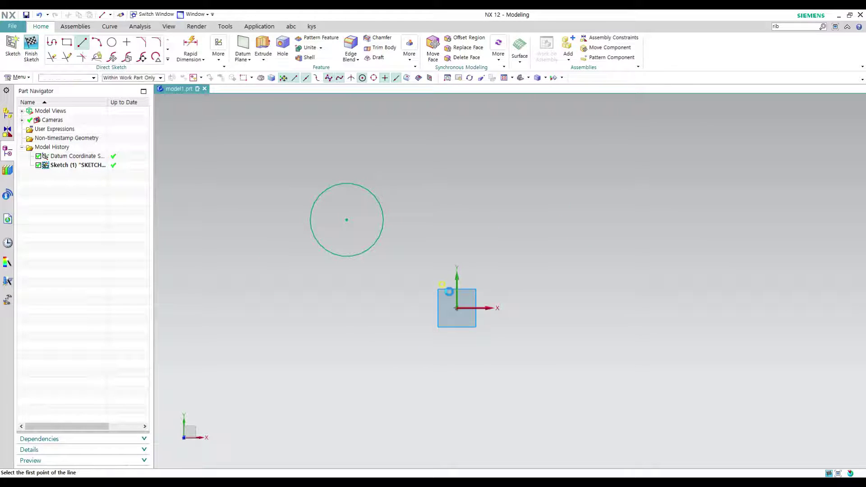
pyautogui.click(331, 358)
pyautogui.click(551, 138)
pyautogui.press('Escape')
pyautogui.keyDown('shift'); pyautogui.moveTo(519, 227); pyautogui.dragTo(501, 228, button='middle'); pyautogui.keyUp('shift')
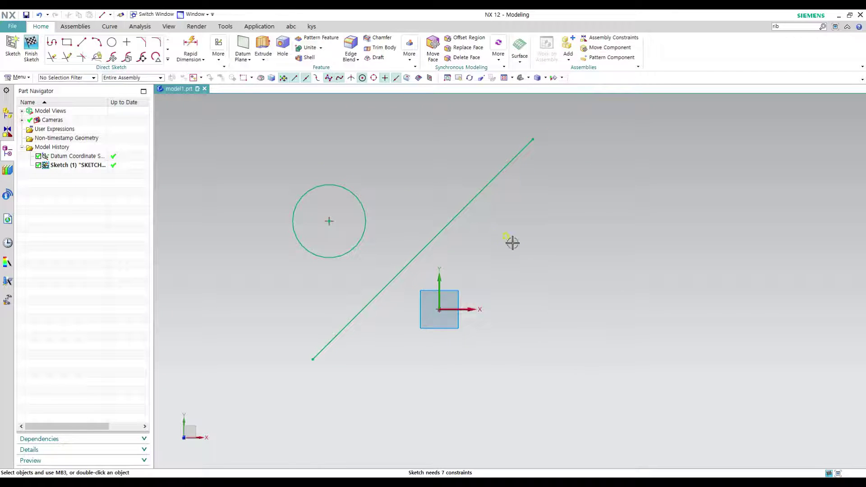
# Try to mirror the circle about the diagonal line with Mirror Curve
pyautogui.click(167, 59)
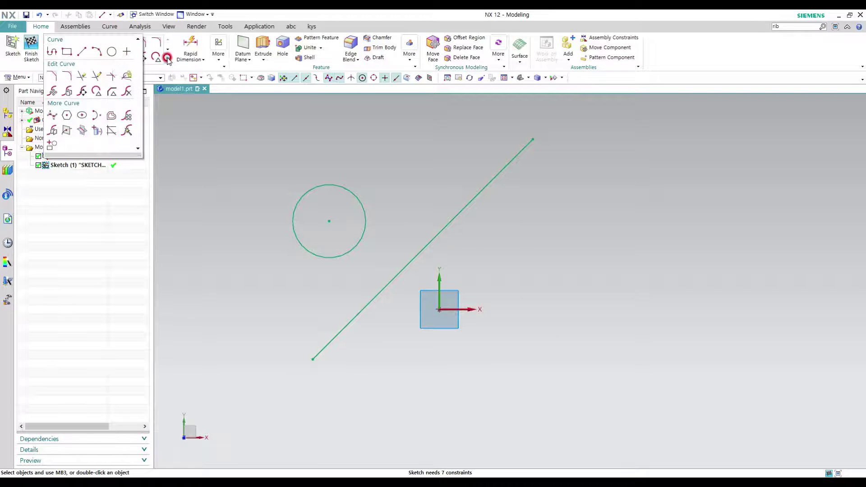
pyautogui.click(52, 131)
pyautogui.click(352, 185)
pyautogui.click(611, 264)
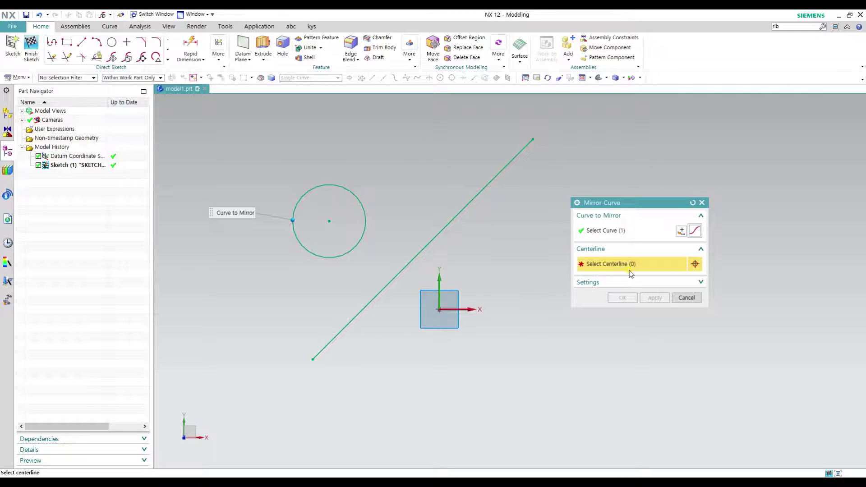
pyautogui.click(461, 210)
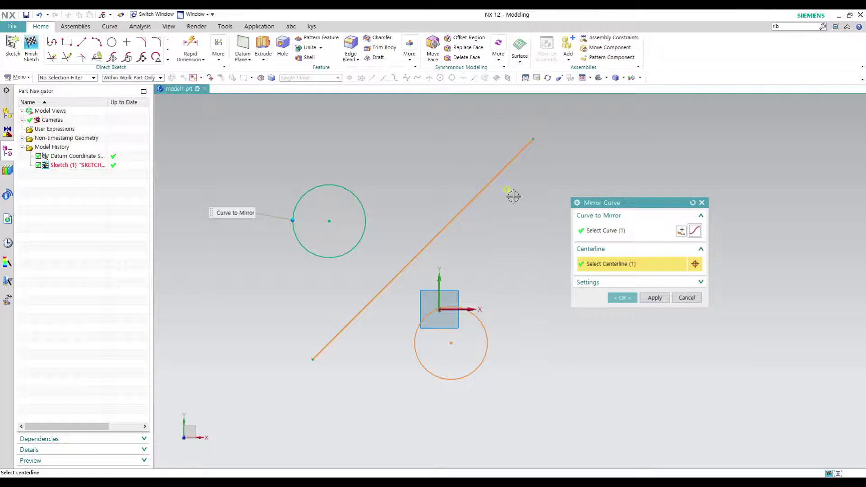
pyautogui.press('Escape')
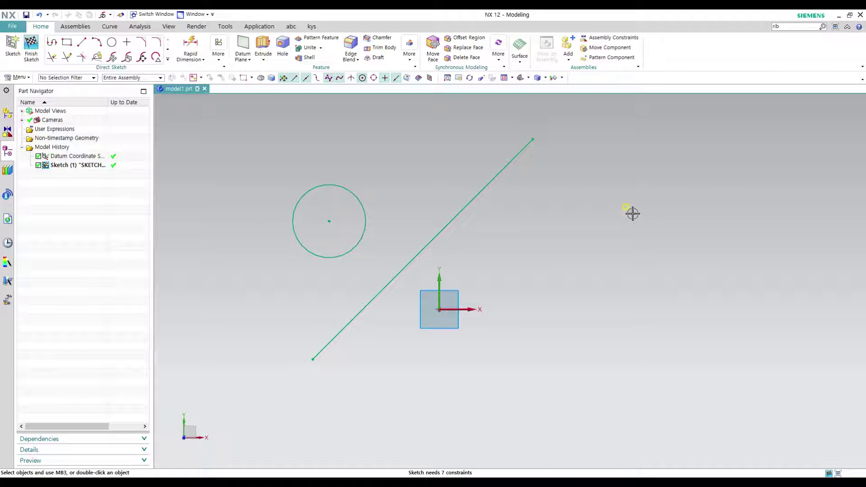
# Delete the diagonal line and the circle from the sketch
pyautogui.click(497, 158)
pyautogui.press('Delete')
pyautogui.click(361, 199)
pyautogui.press('Delete')
# Draw a circle centred on the sketch origin, larger than the displayed datum plane square
pyautogui.keyDown('shift'); pyautogui.moveTo(508, 257); pyautogui.dragTo(516, 240, button='middle'); pyautogui.keyUp('shift')
pyautogui.press('o')
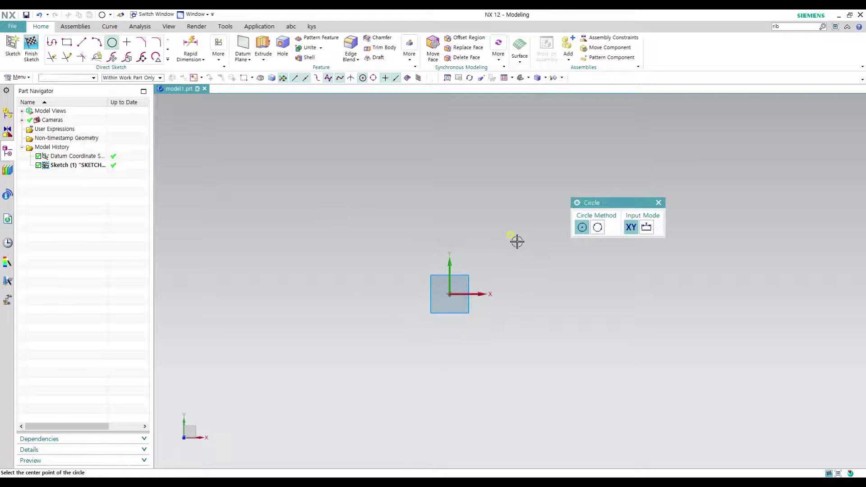
pyautogui.click(450, 294)
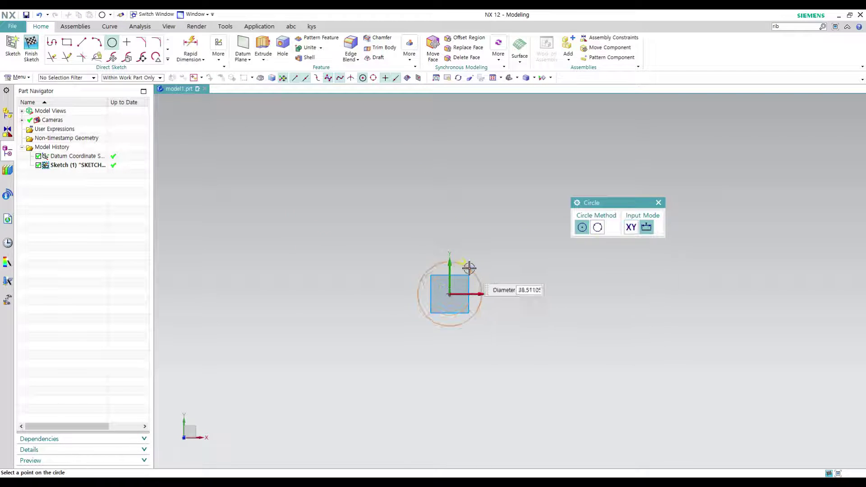
pyautogui.click(472, 258)
pyautogui.press('Escape')
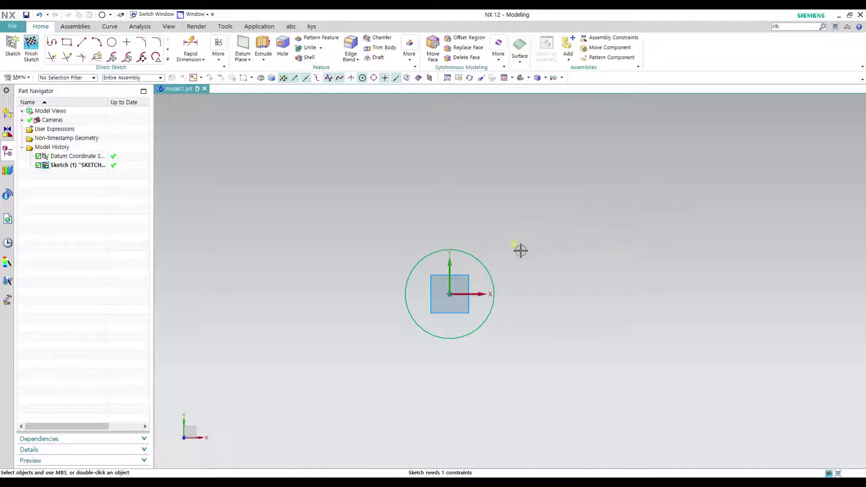
pyautogui.hotkey('ctrl', 'q')
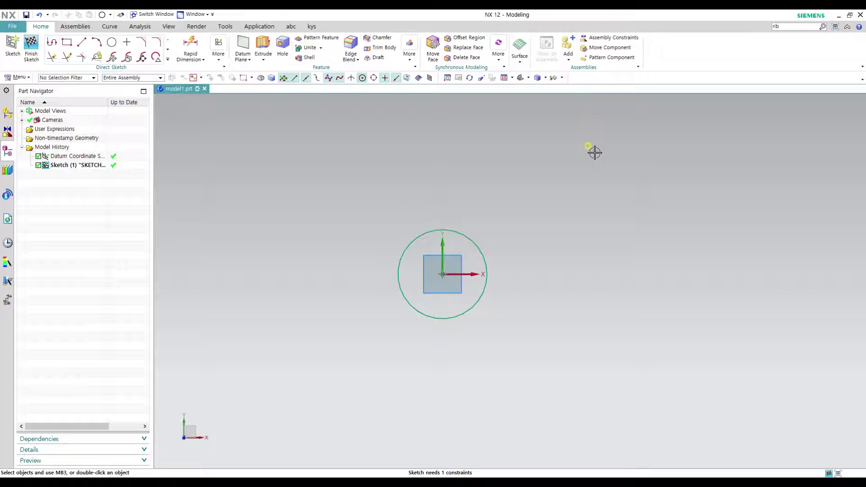
pyautogui.click(167, 59)
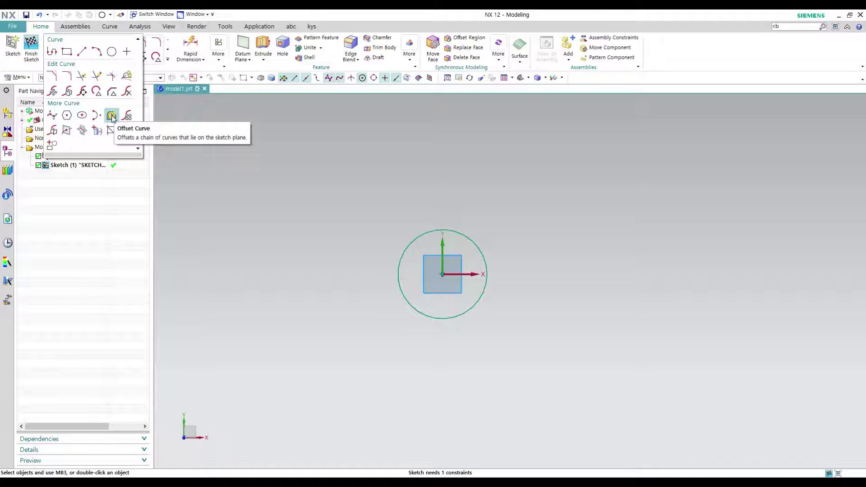
pyautogui.click(111, 117)
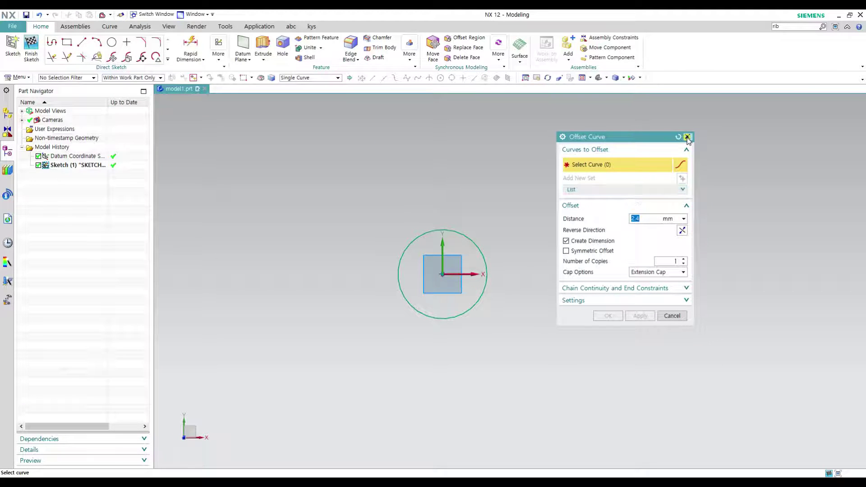
pyautogui.click(687, 136)
# Set up an Offset Curve of the origin-centred circle, going outward with a distance of 5 mm
pyautogui.click(167, 59)
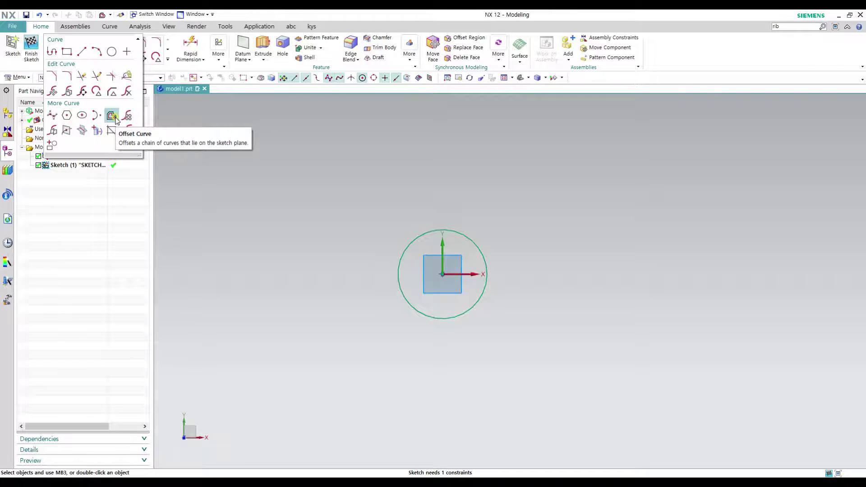
pyautogui.click(113, 117)
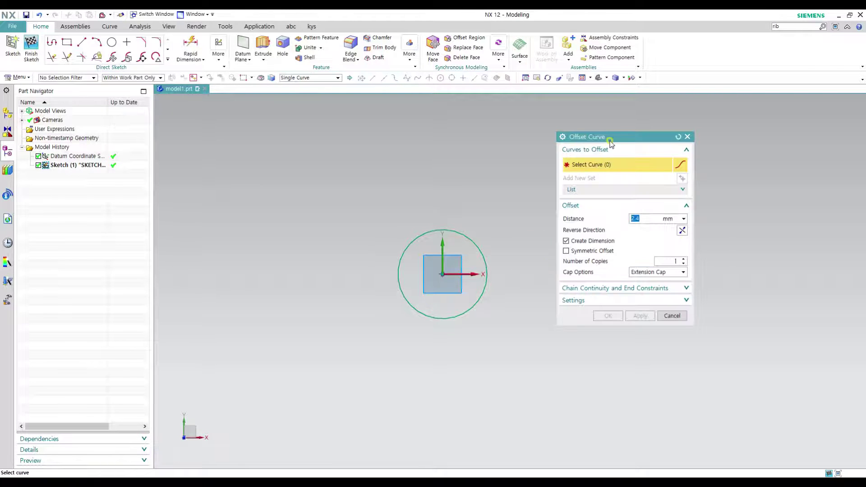
pyautogui.moveTo(600, 139); pyautogui.dragTo(682, 182)
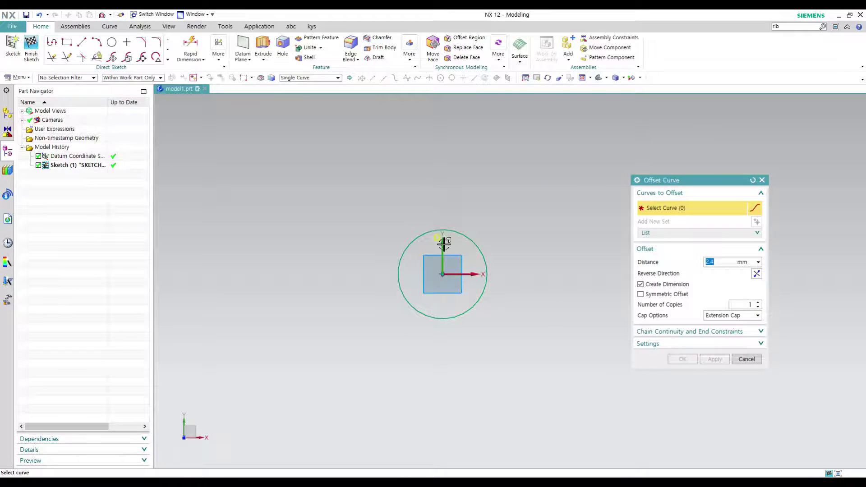
pyautogui.click(450, 230)
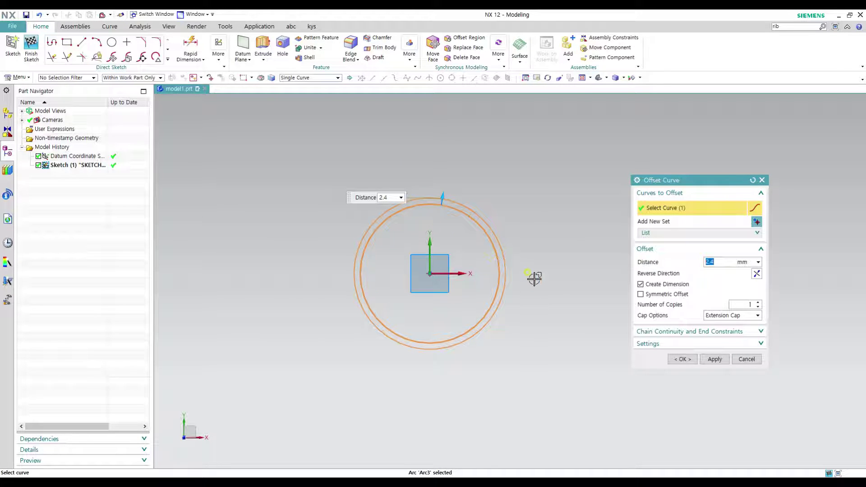
pyautogui.write('5')
pyautogui.press('Return')
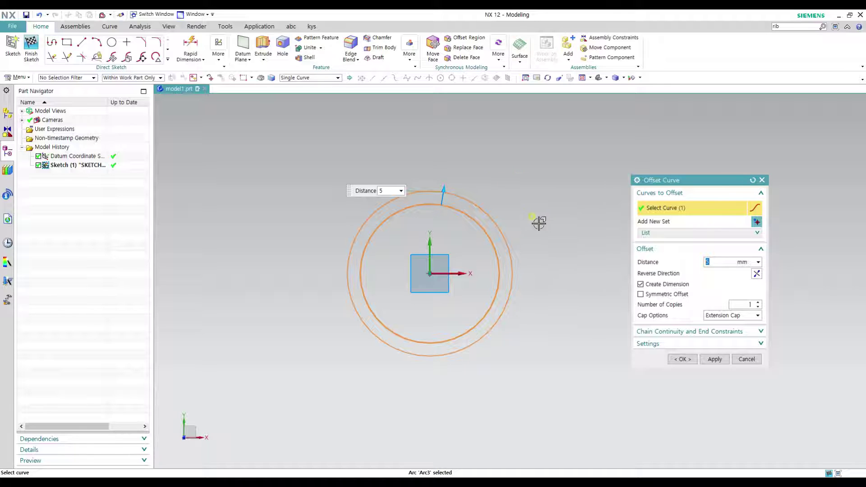
pyautogui.scroll(-2, 560, 237)
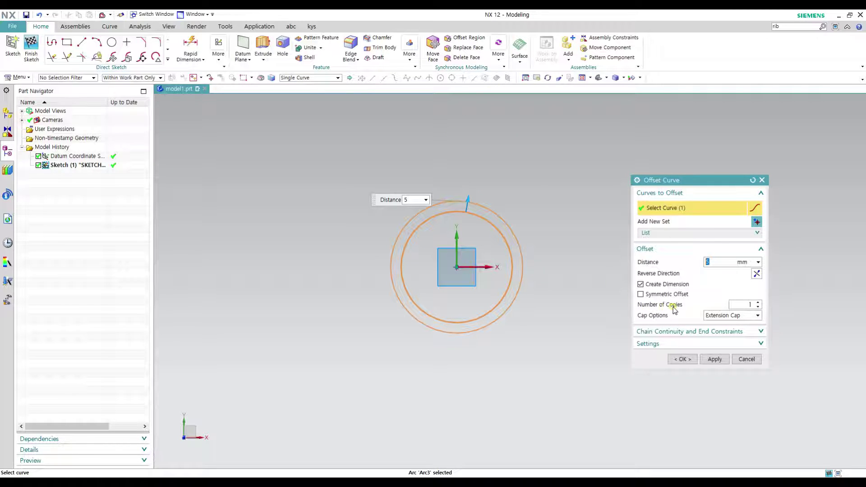
# Set the number of offset copies to 5
pyautogui.click(760, 303)
pyautogui.click(760, 304)
pyautogui.click(759, 303)
pyautogui.click(760, 303)
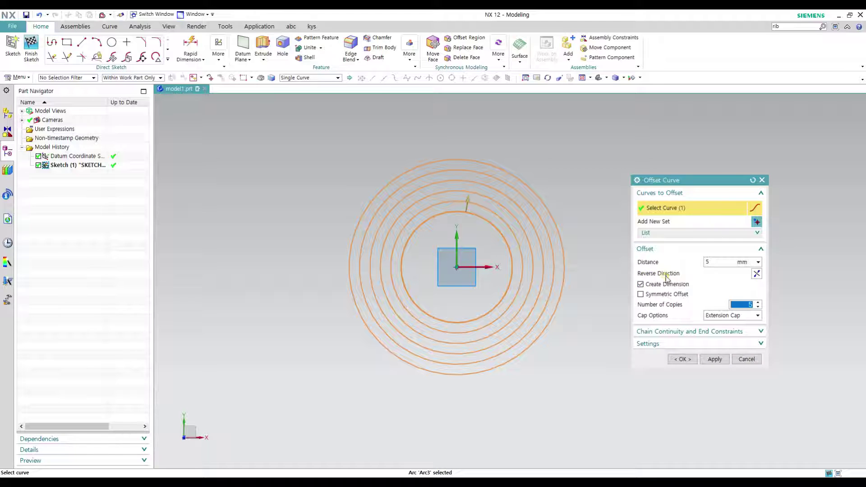
# Reverse the offset direction towards the circle's centre and flip it back outward
pyautogui.click(757, 275)
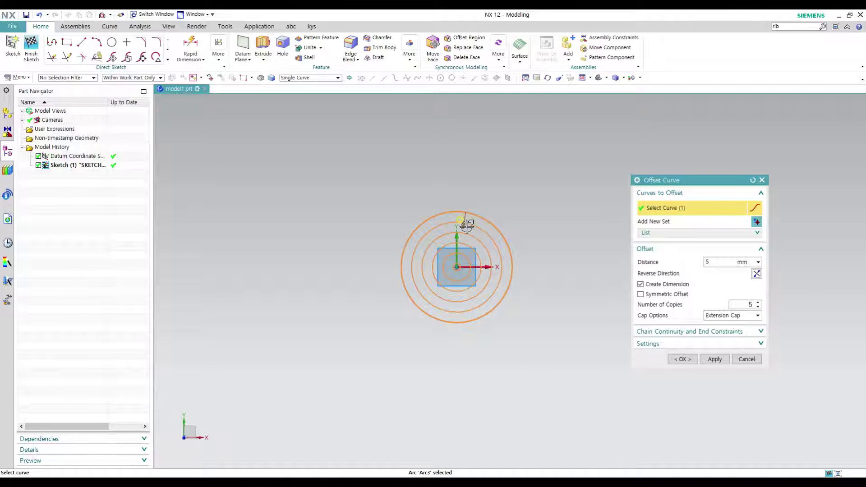
pyautogui.scroll(2, 471, 226)
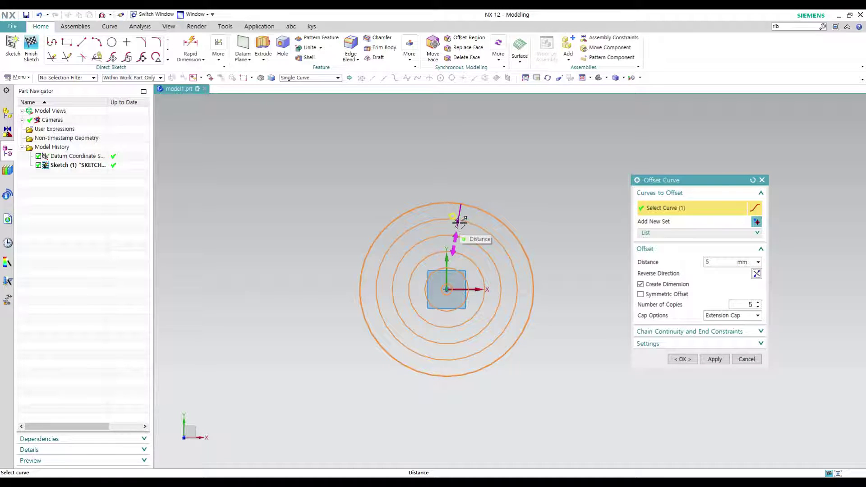
pyautogui.doubleClick(459, 222)
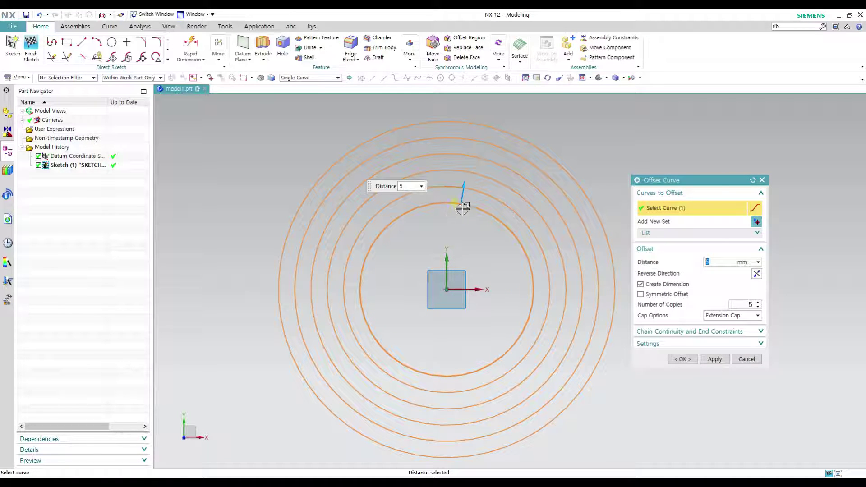
# Flip the offset direction inward and back outward once more, and cancel the Offset Curve
pyautogui.doubleClick(467, 182)
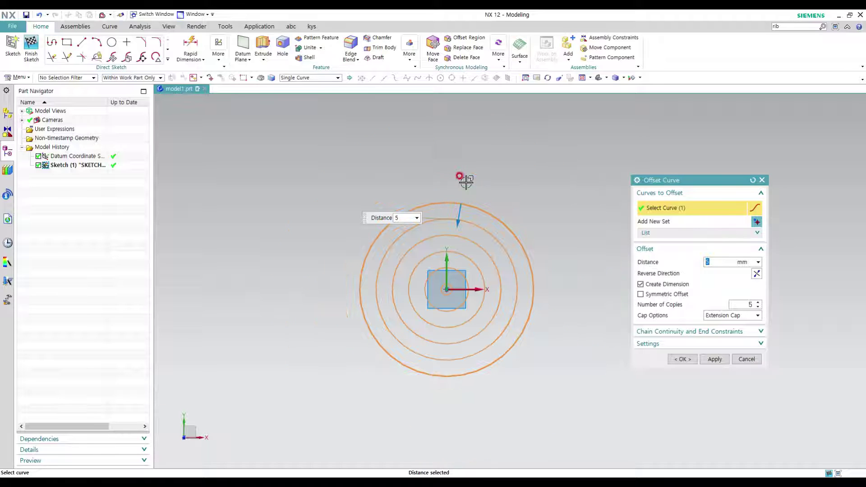
pyautogui.doubleClick(458, 225)
pyautogui.press('Escape')
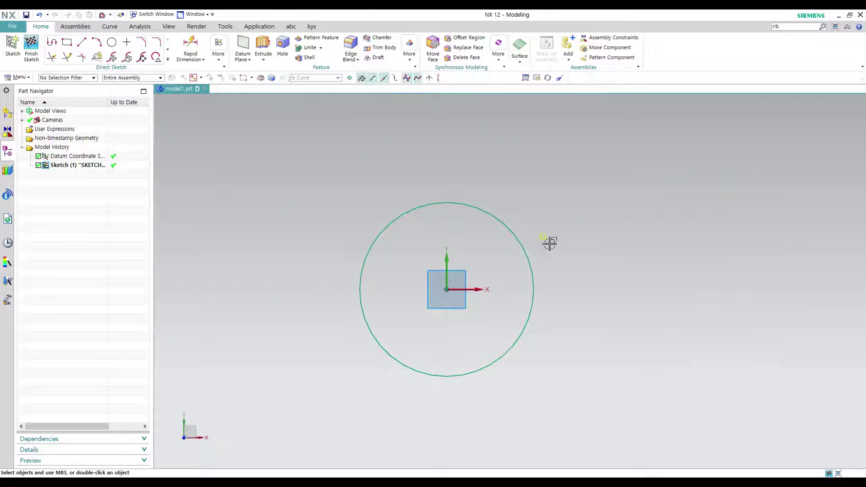
# Offset the origin-centred circle symmetrically to both sides with a distance of 3 mm and 3 copies
pyautogui.keyDown('shift'); pyautogui.moveTo(551, 255); pyautogui.dragTo(605, 265, button='middle'); pyautogui.keyUp('shift')
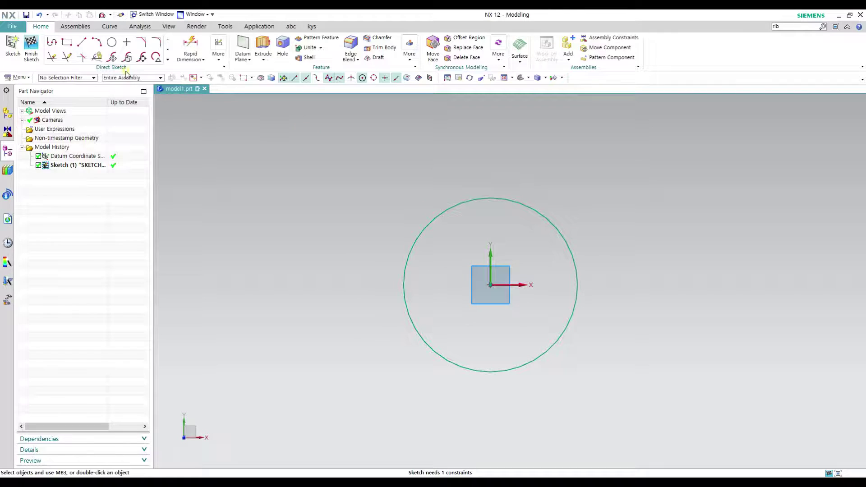
pyautogui.click(167, 58)
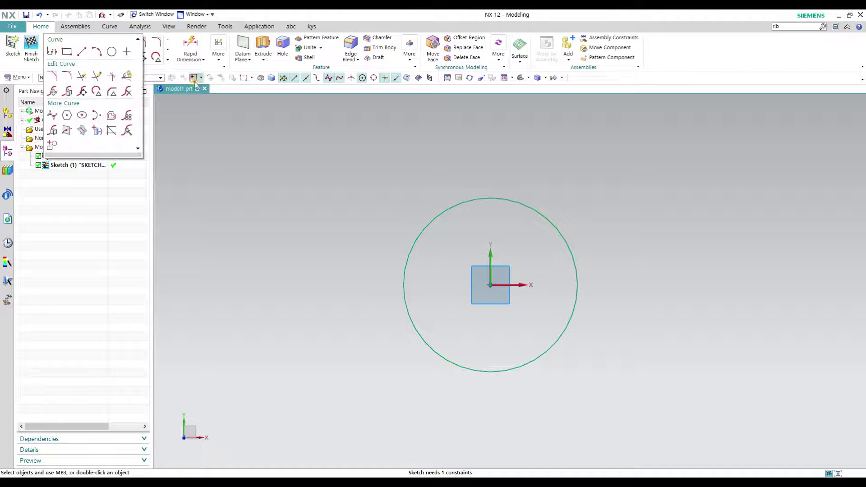
pyautogui.click(112, 112)
pyautogui.keyDown('shift'); pyautogui.moveTo(406, 235); pyautogui.dragTo(385, 214, button='middle'); pyautogui.keyUp('shift')
pyautogui.click(430, 177)
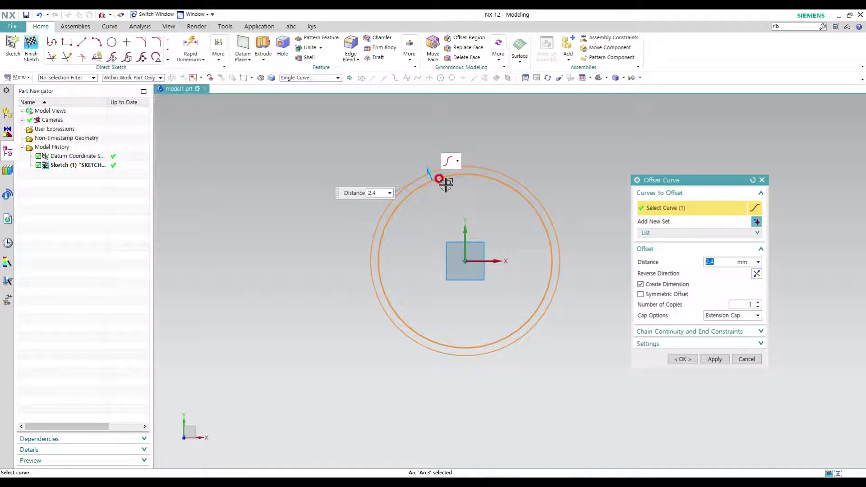
pyautogui.click(759, 302)
pyautogui.click(759, 303)
pyautogui.write('3')
pyautogui.press('Return')
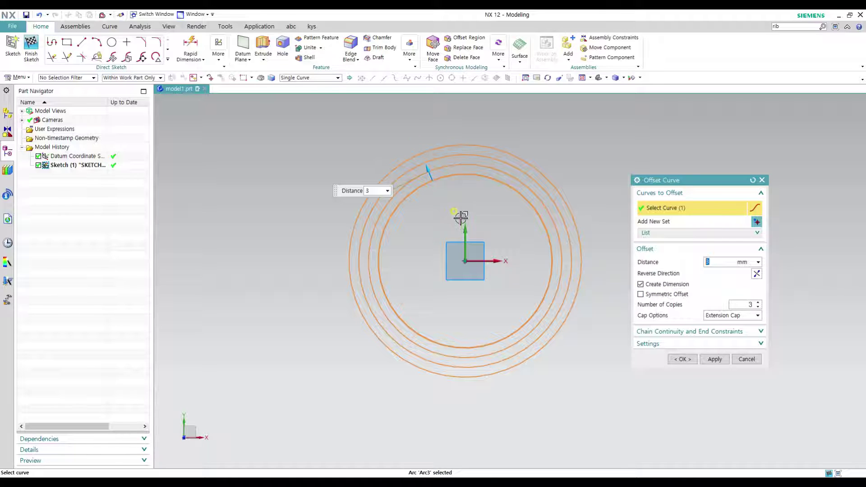
pyautogui.click(641, 295)
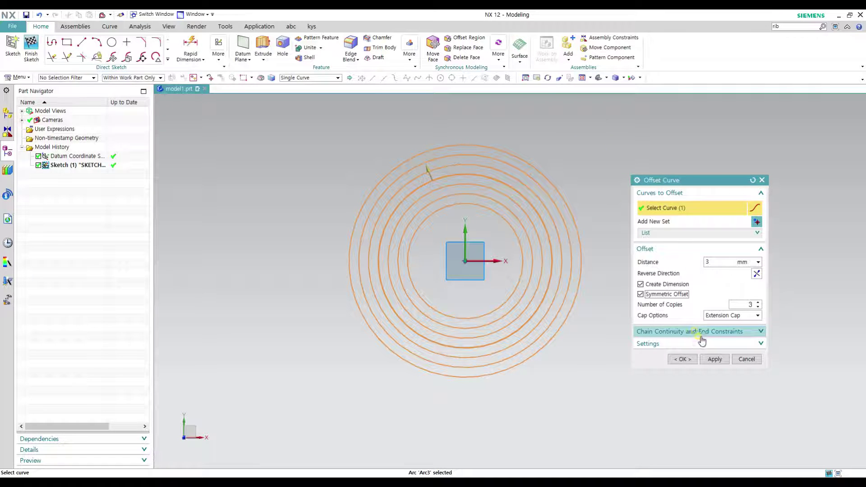
pyautogui.click(682, 360)
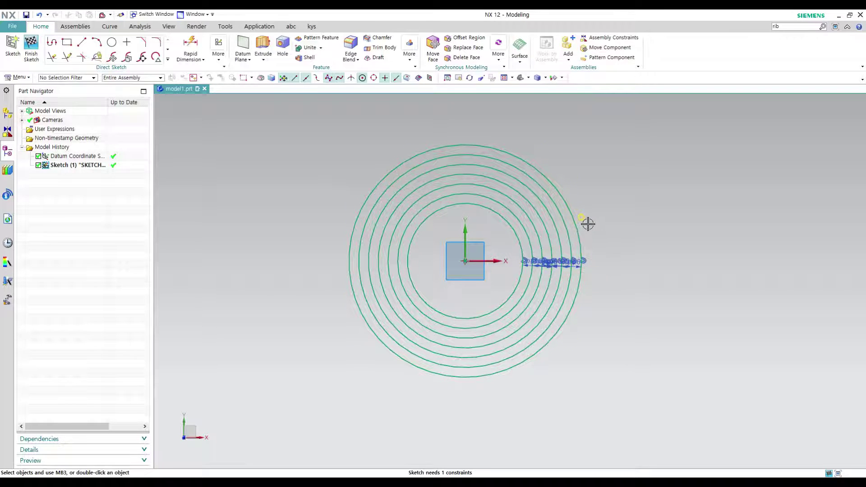
# Undo the symmetric offset and delete the origin-centred circle
pyautogui.hotkey('ctrl', 'z')
pyautogui.click(547, 221)
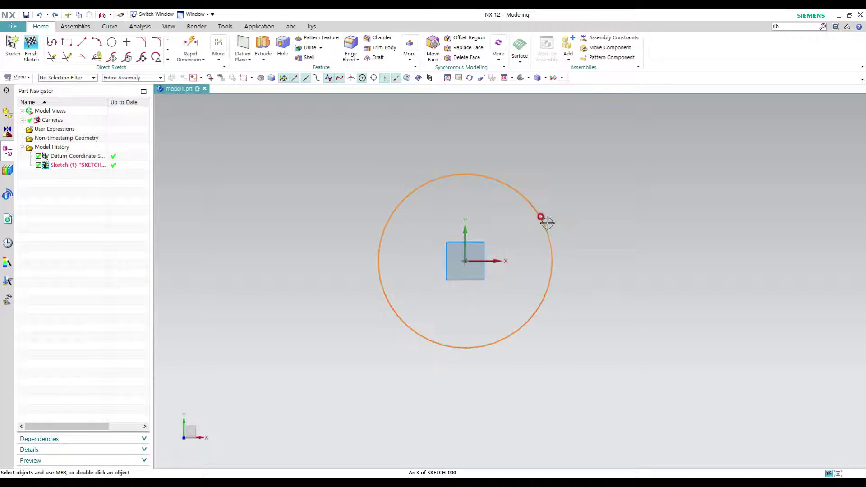
pyautogui.press('Delete')
# Draw a circle about 34 mm in diameter centred on the origin and a larger, separate circle along the positive X direction
pyautogui.keyDown('shift'); pyautogui.moveTo(559, 262); pyautogui.dragTo(465, 271, button='middle'); pyautogui.keyUp('shift')
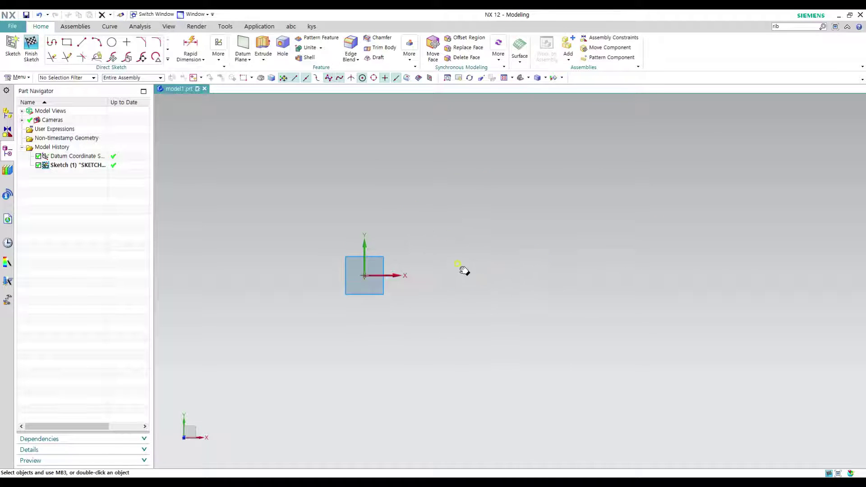
pyautogui.press('o')
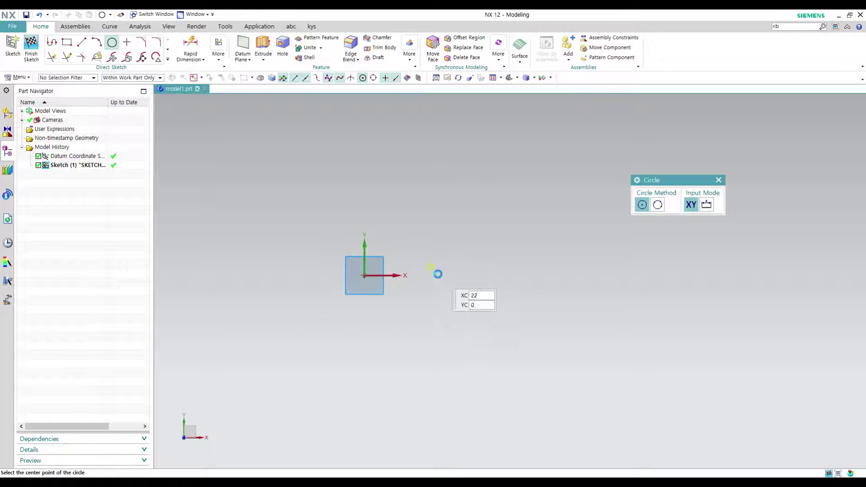
pyautogui.click(364, 275)
pyautogui.click(389, 226)
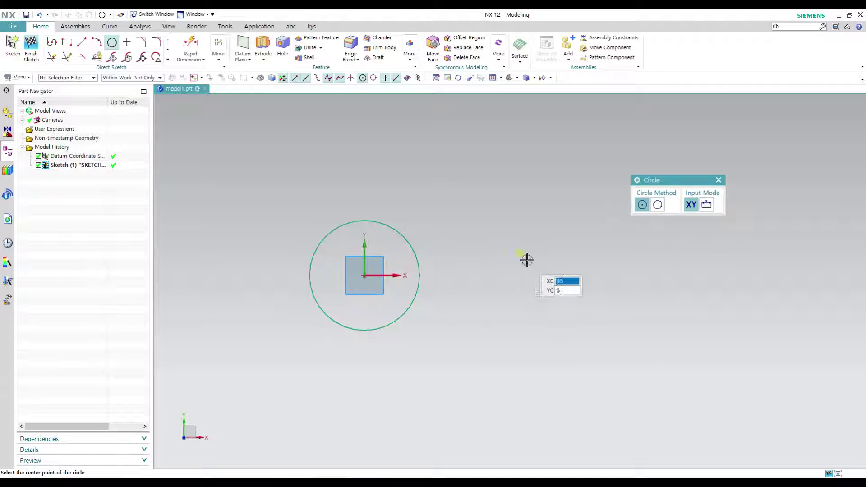
pyautogui.click(569, 275)
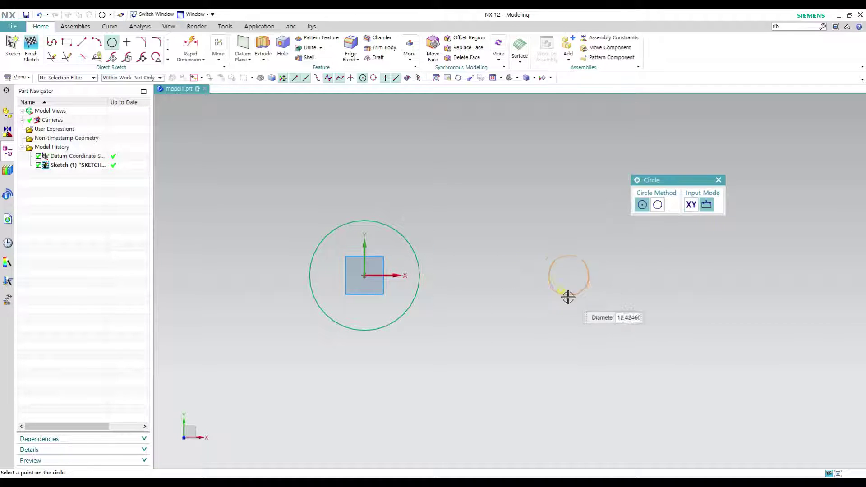
pyautogui.click(563, 344)
pyautogui.press('Escape')
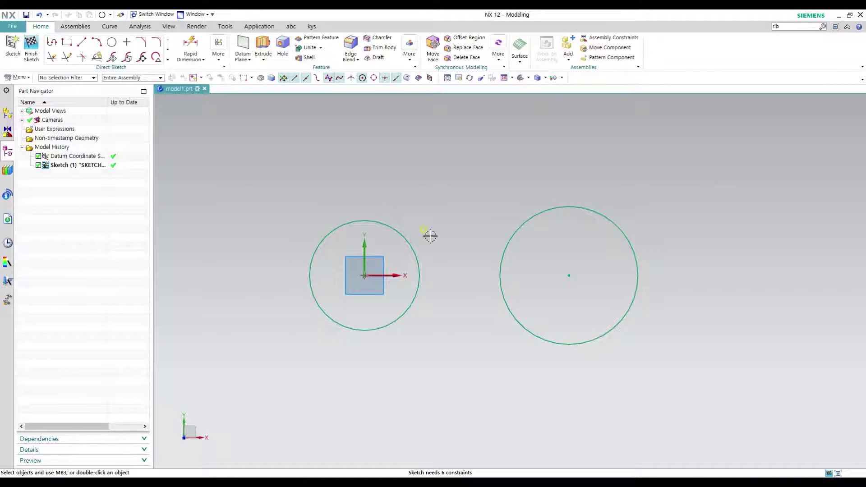
# Apply an Equal Radius constraint to the two circles
pyautogui.click(382, 221)
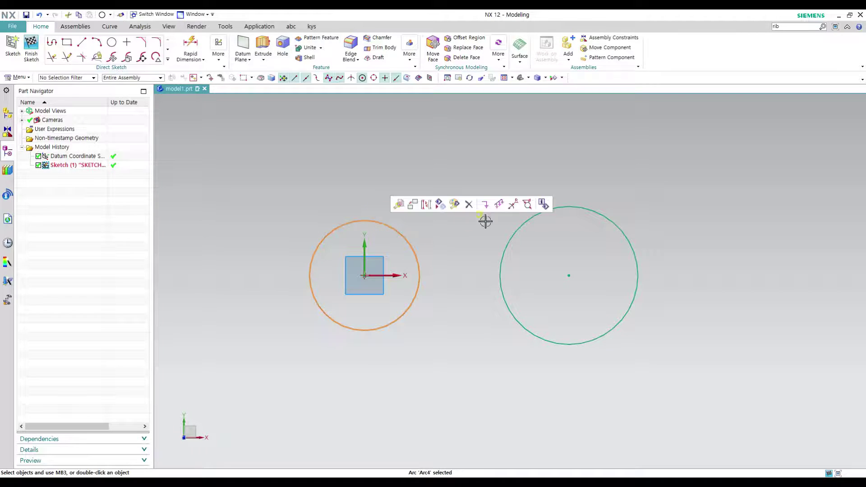
pyautogui.click(509, 231)
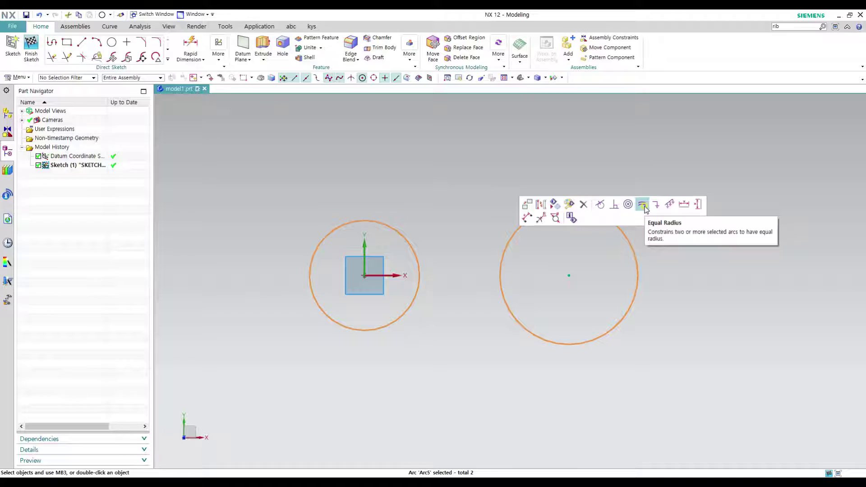
pyautogui.click(643, 205)
# Dimension the origin circle's diameter and set it to 30 mm
pyautogui.press('d')
pyautogui.click(402, 236)
pyautogui.click(413, 194)
pyautogui.write('3')
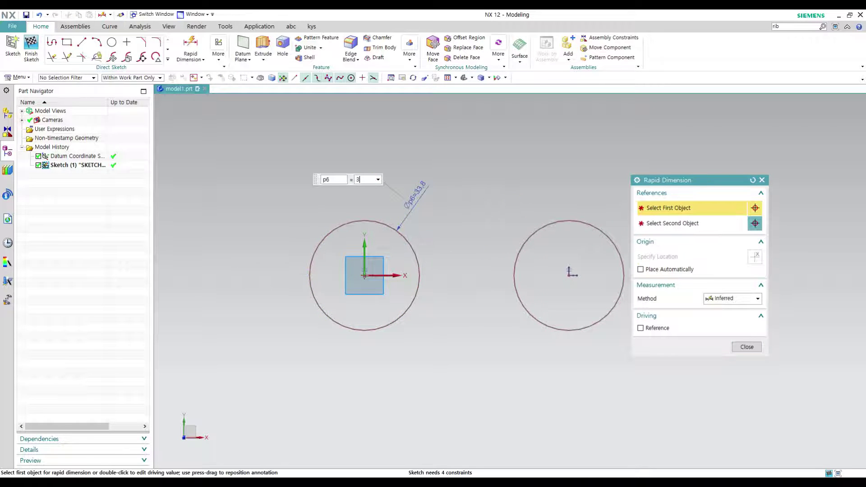
pyautogui.write('0')
pyautogui.press('Return')
pyautogui.press('Escape')
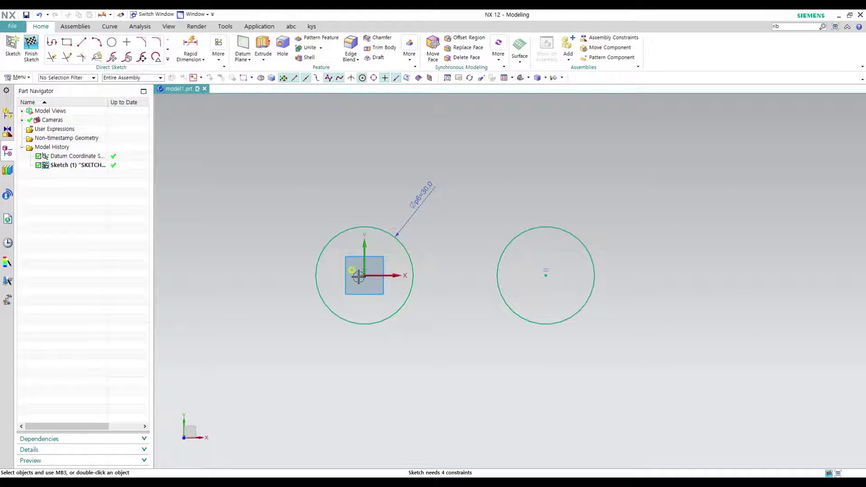
# Constrain the origin circle's centre to the sketch origin and the other circle's centre onto the horizontal sketch axis
pyautogui.moveTo(370, 271)
pyautogui.mouseDown()
pyautogui.moveTo(397, 205)
pyautogui.moveTo(400, 246)
pyautogui.moveTo(366, 274)
pyautogui.mouseUp()
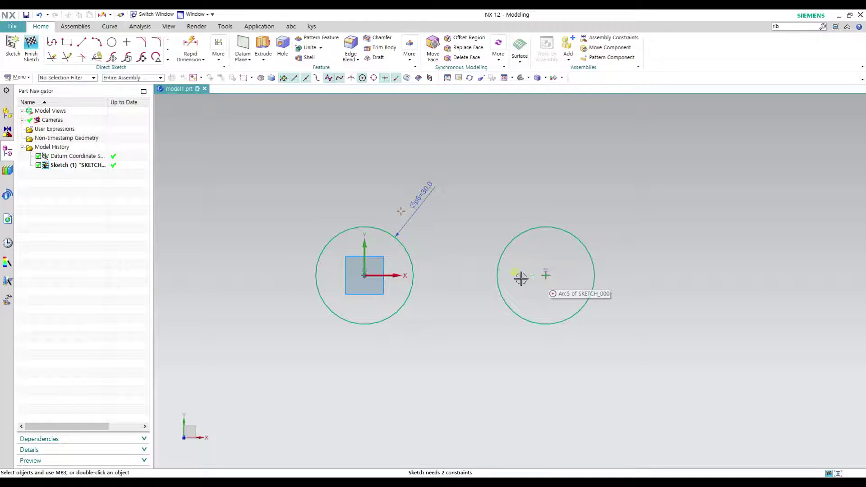
pyautogui.click(547, 276)
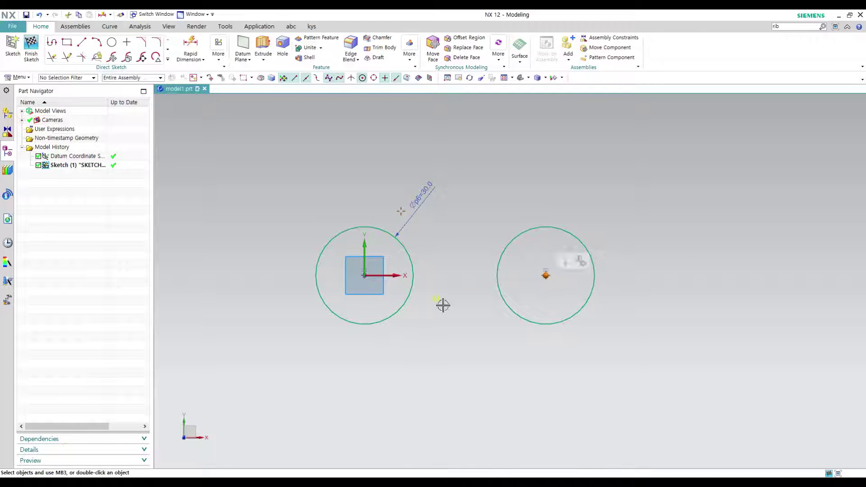
pyautogui.click(401, 276)
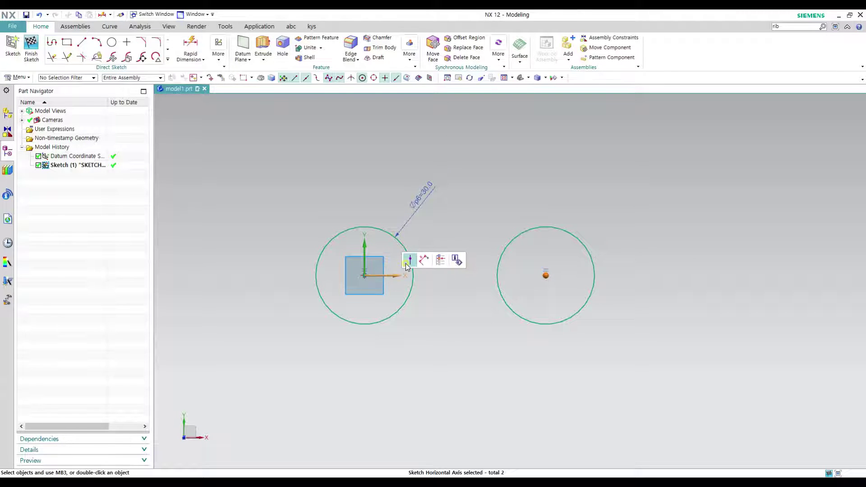
pyautogui.click(408, 261)
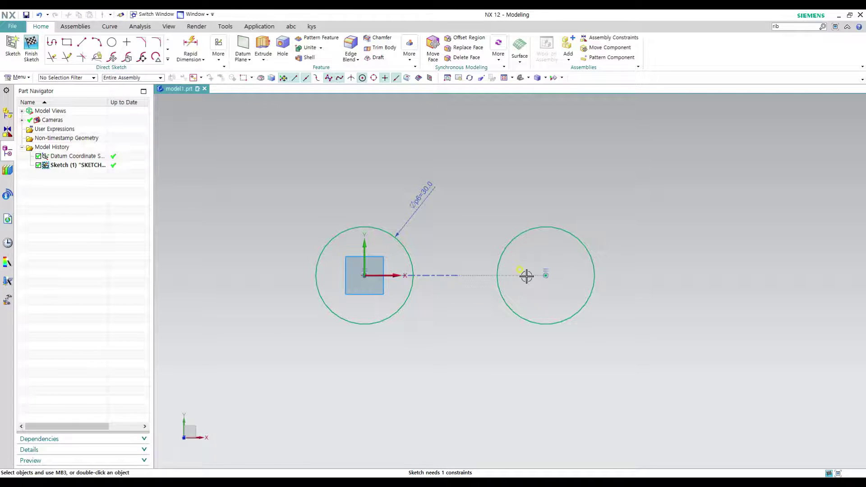
# Dimension the horizontal distance between the two circle centres as 50 mm
pyautogui.press('d')
pyautogui.click(359, 272)
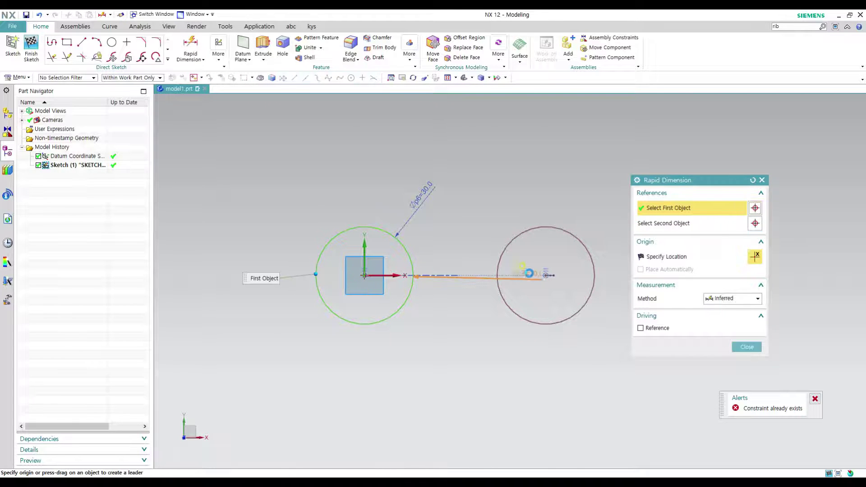
pyautogui.click(499, 310)
pyautogui.click(457, 366)
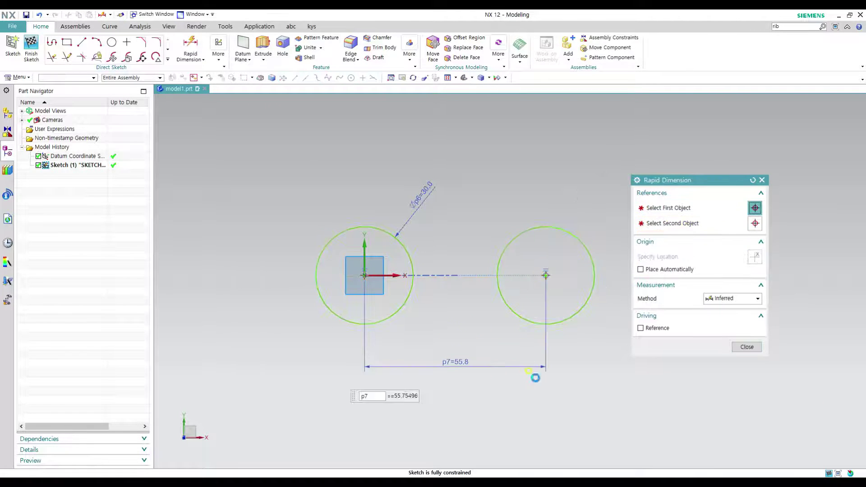
pyautogui.write('50')
pyautogui.press('Return')
pyautogui.press('Escape')
# Draw two horizontal tangent lines joining the uppermost points and the lowermost points of the two circles
pyautogui.press('l')
pyautogui.click(363, 226)
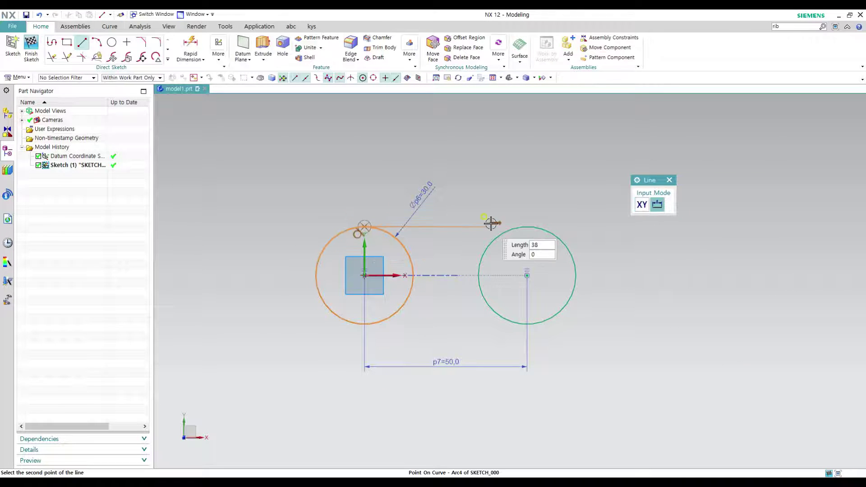
pyautogui.click(526, 225)
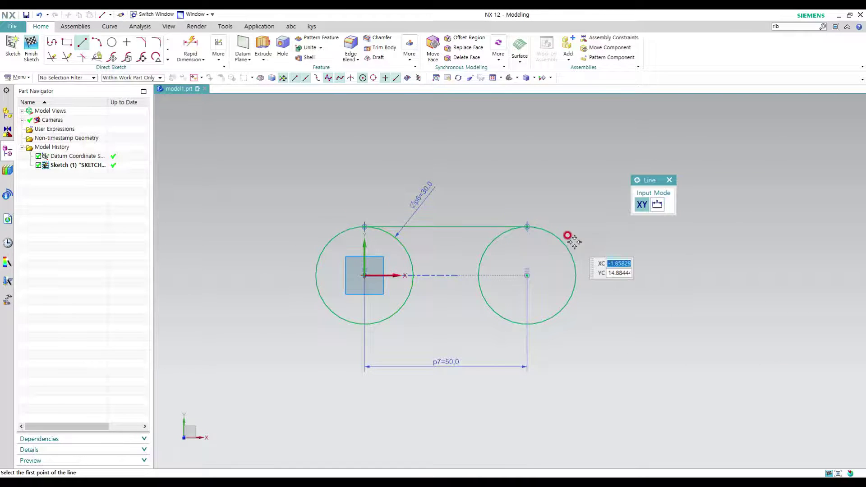
pyautogui.click(365, 325)
pyautogui.click(523, 324)
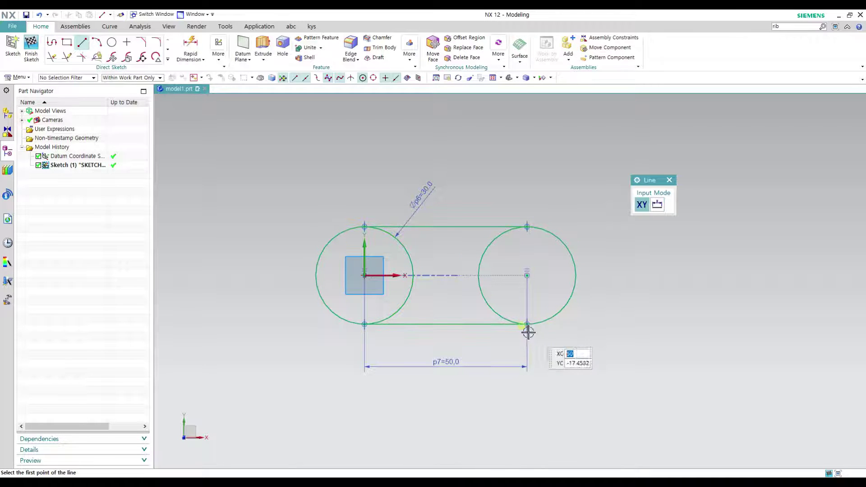
pyautogui.press('Escape')
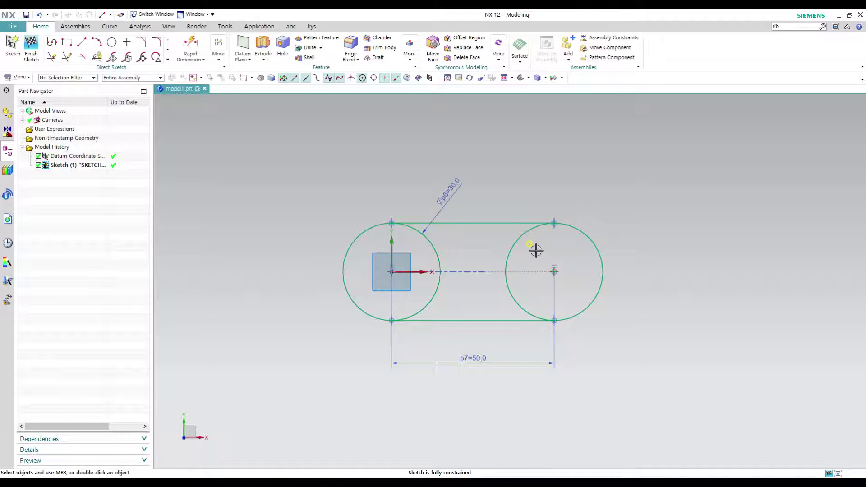
# Trim away the inner arcs of both circles with Quick Trim to leave a closed slot outline
pyautogui.press('t')
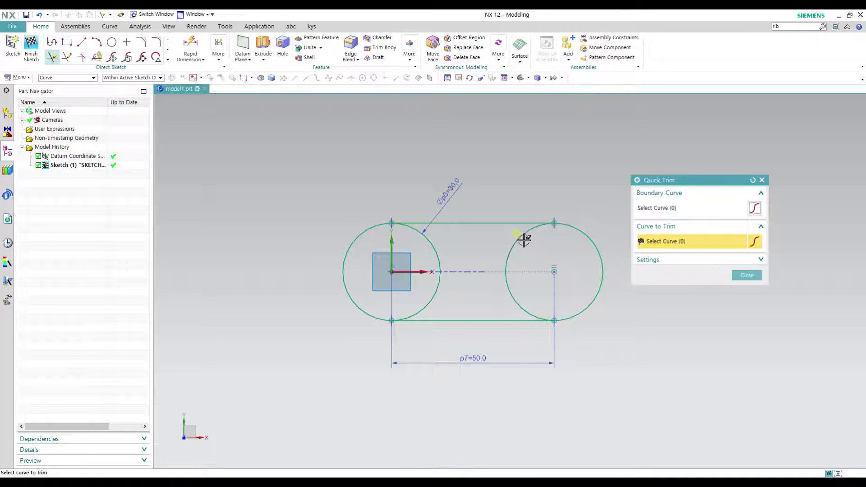
pyautogui.click(437, 247)
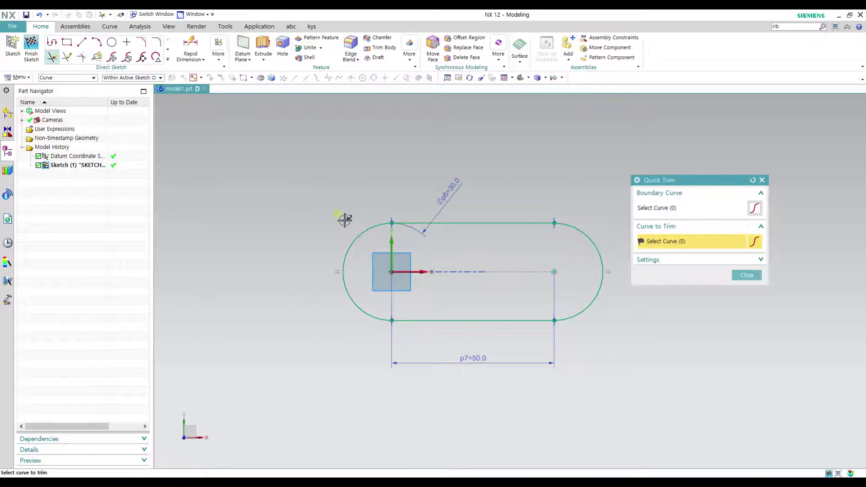
pyautogui.middleClick(516, 249)
pyautogui.press('d')
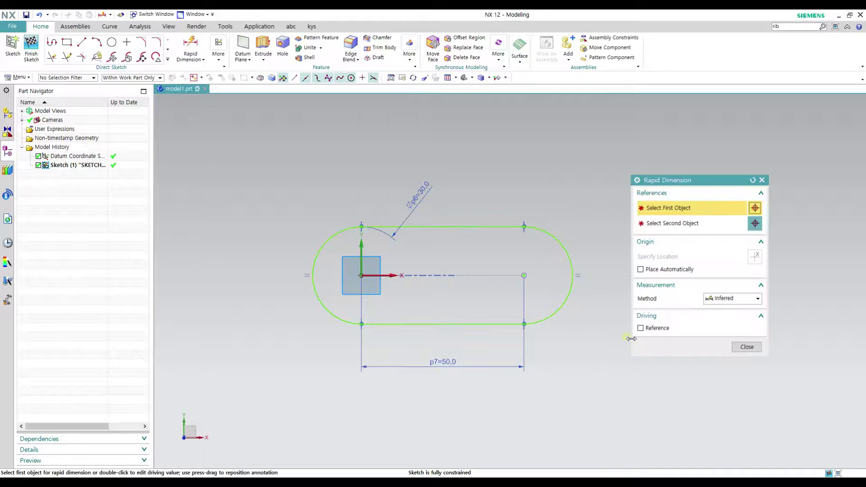
pyautogui.middleClick(548, 302)
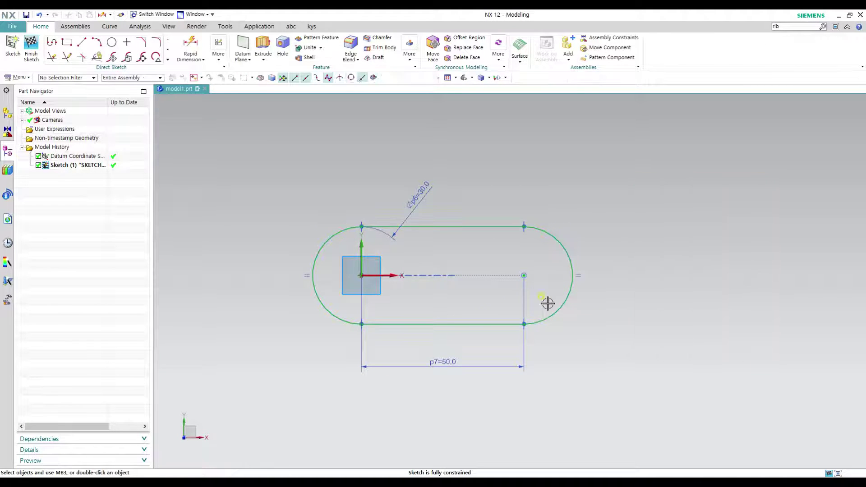
pyautogui.keyDown('shift'); pyautogui.moveTo(607, 319); pyautogui.dragTo(617, 324, button='middle'); pyautogui.keyUp('shift')
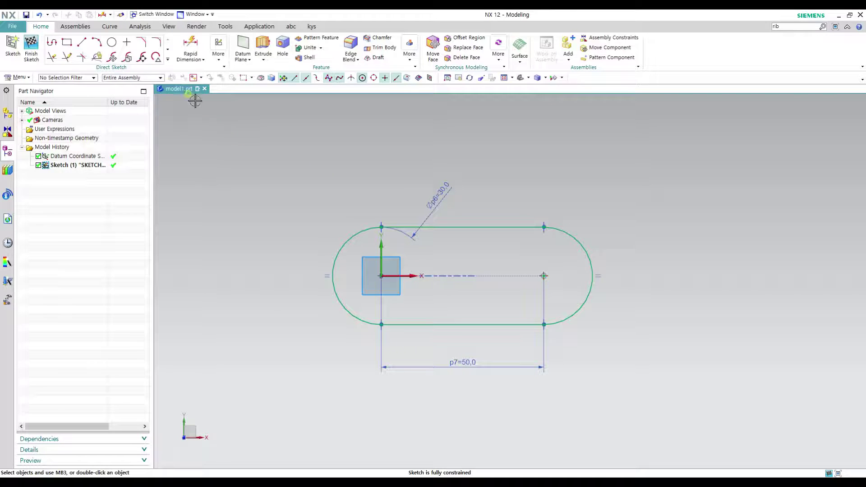
pyautogui.click(168, 64)
pyautogui.click(113, 110)
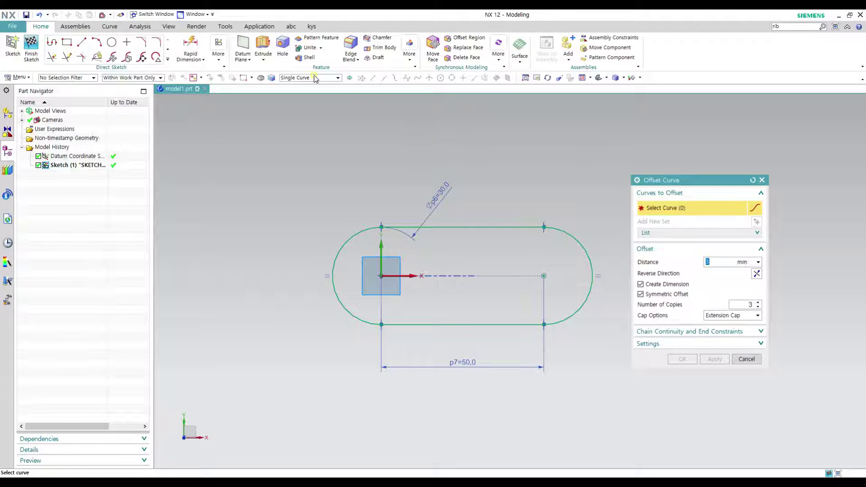
pyautogui.click(338, 78)
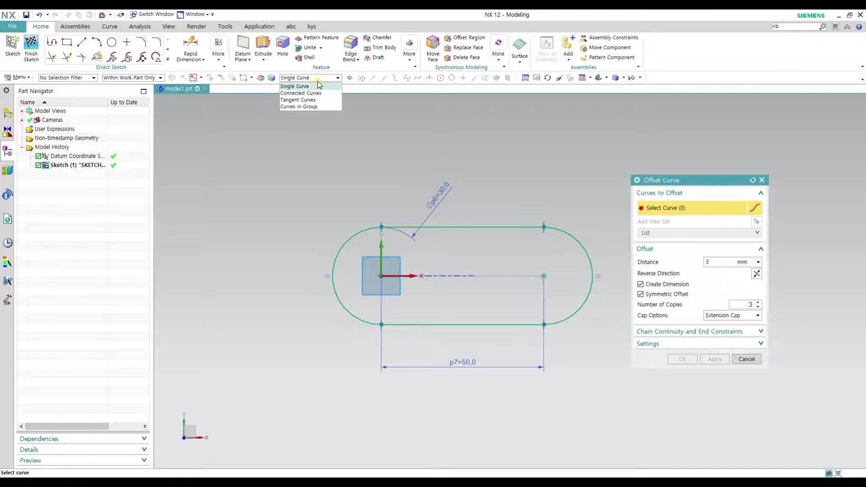
pyautogui.press('Escape')
pyautogui.press('Escape')
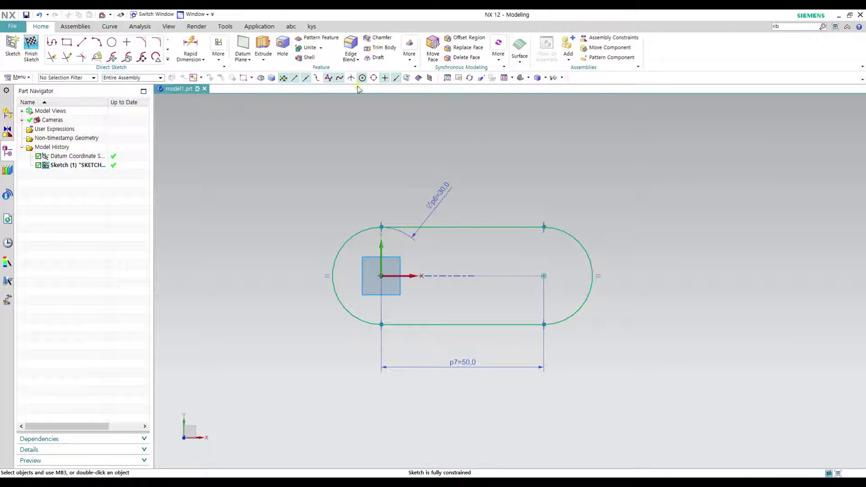
# Start Offset Curve and examine the curve rule choices Single Curve, Connected Curves, Tangent Curves and Curves in Group
pyautogui.click(167, 59)
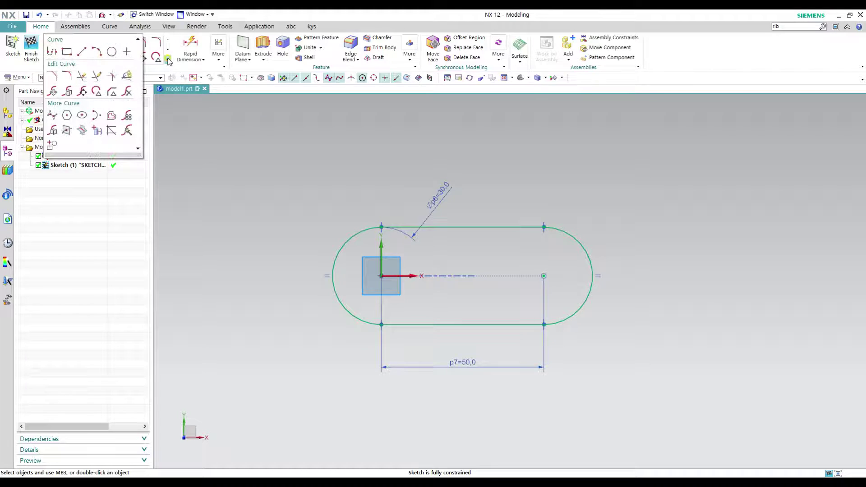
pyautogui.click(111, 117)
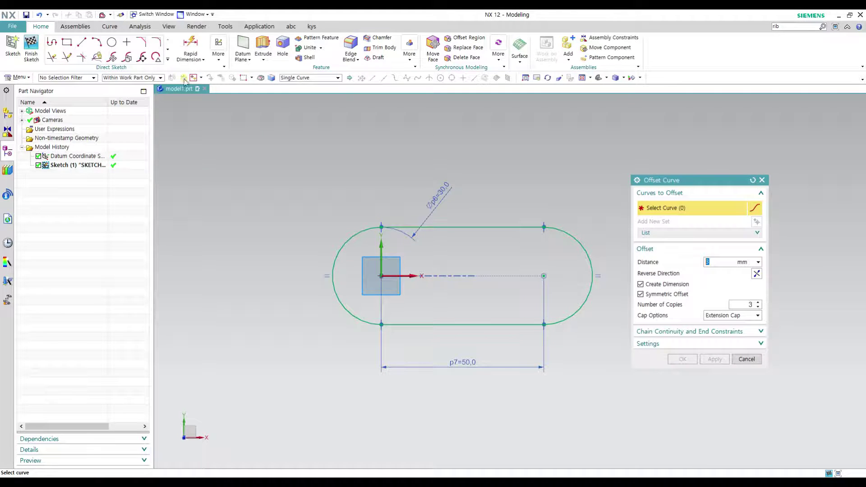
pyautogui.click(339, 78)
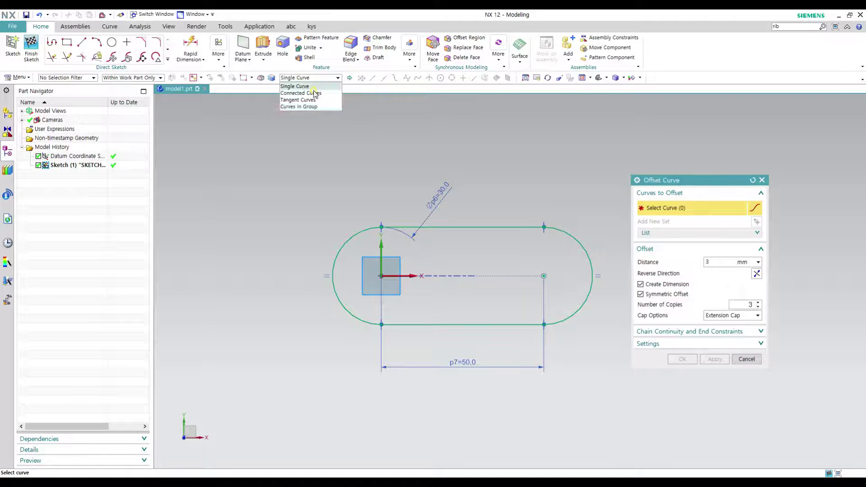
pyautogui.click(365, 97)
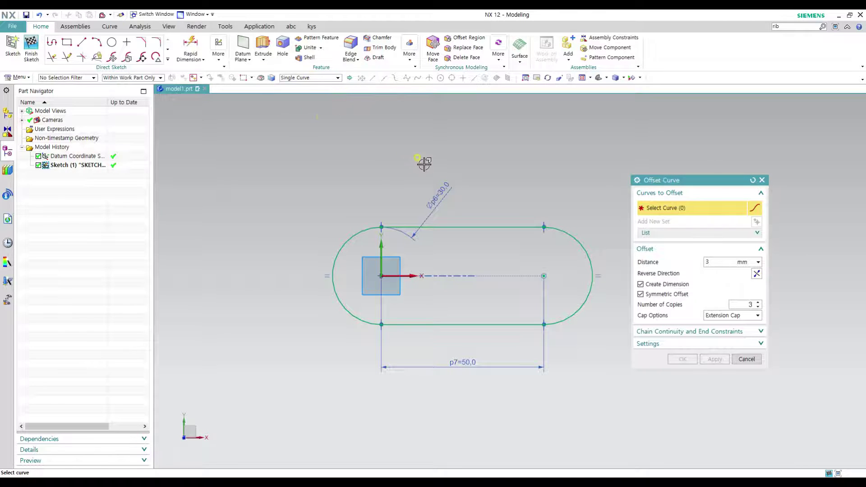
pyautogui.click(315, 79)
pyautogui.moveTo(465, 177)
pyautogui.keyDown('shift'); pyautogui.mouseDown(button='middle')
pyautogui.moveTo(448, 175)
pyautogui.moveTo(444, 192)
pyautogui.mouseUp(button='middle'); pyautogui.keyUp('shift')
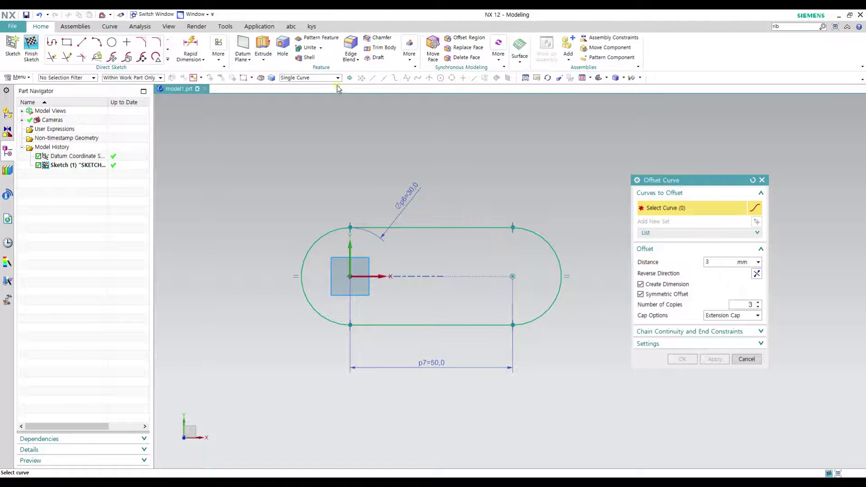
pyautogui.click(313, 78)
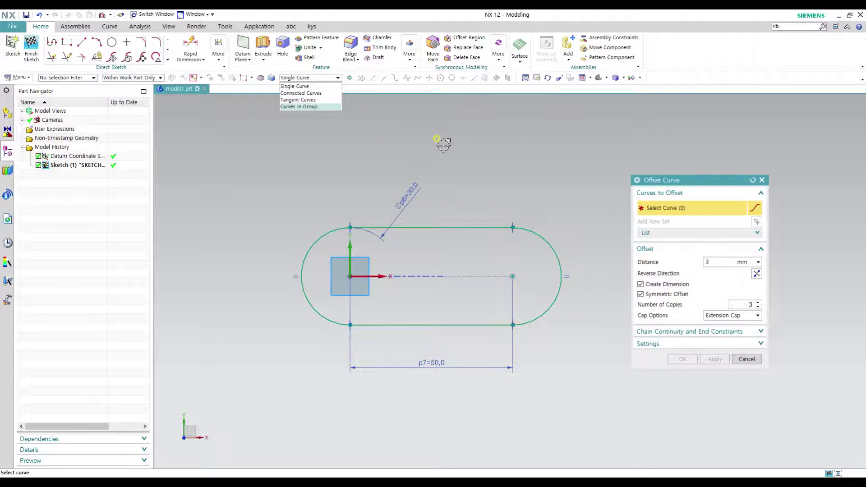
# Draw a separate upright rectangle beside the rounded end of the slot outline that is away from the origin
pyautogui.keyDown('shift'); pyautogui.moveTo(573, 230); pyautogui.dragTo(448, 235, button='middle'); pyautogui.keyUp('shift')
pyautogui.scroll(1, 449, 223)
pyautogui.scroll(-1, 468, 224)
pyautogui.scroll(-1, 483, 233)
pyautogui.scroll(1, 501, 250)
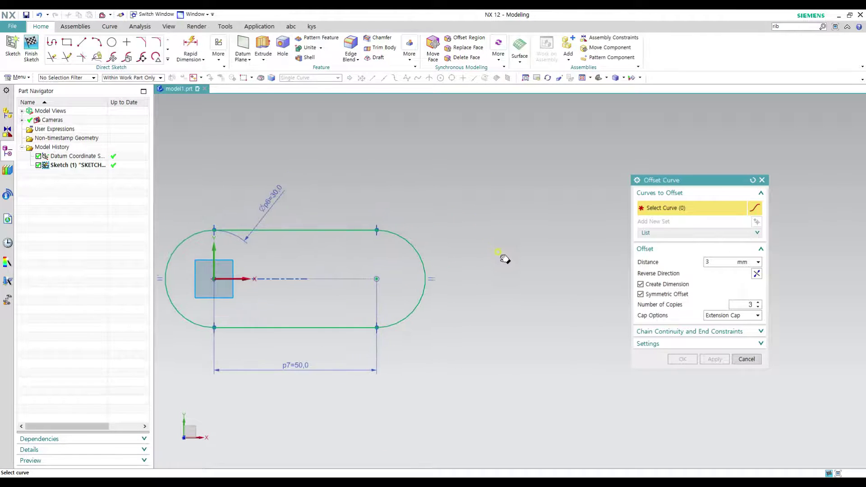
pyautogui.press('r')
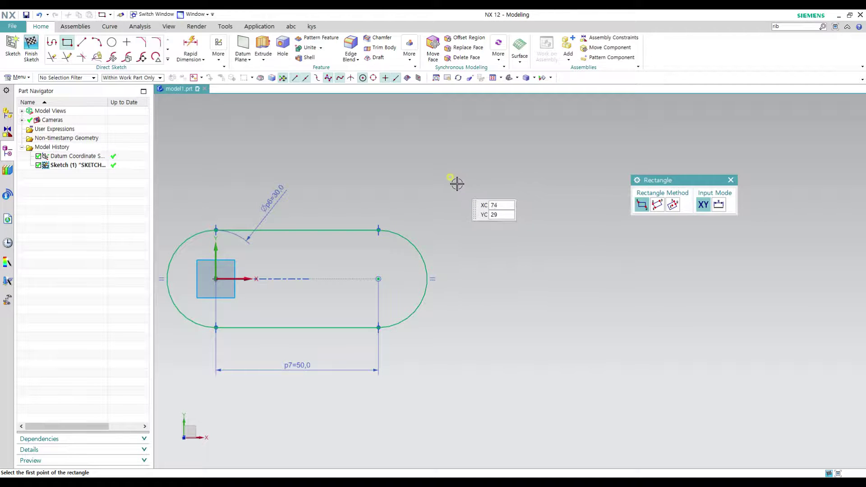
pyautogui.click(458, 182)
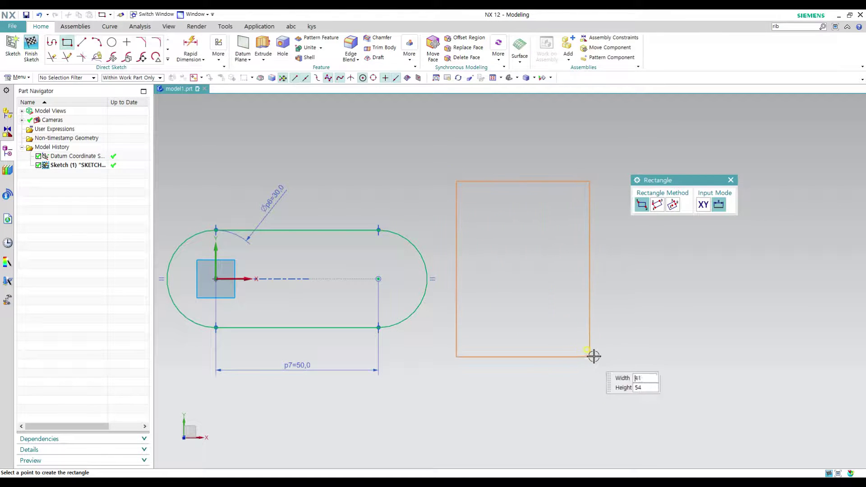
pyautogui.click(612, 354)
pyautogui.press('Escape')
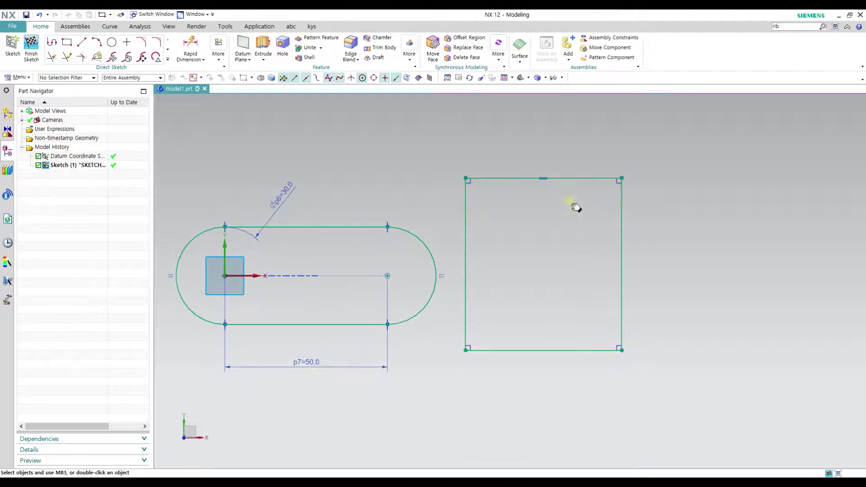
# Draw a three-point arc across the rectangle's upper-left corner, from its left edge to its upper edge
pyautogui.press('a')
pyautogui.click(458, 229)
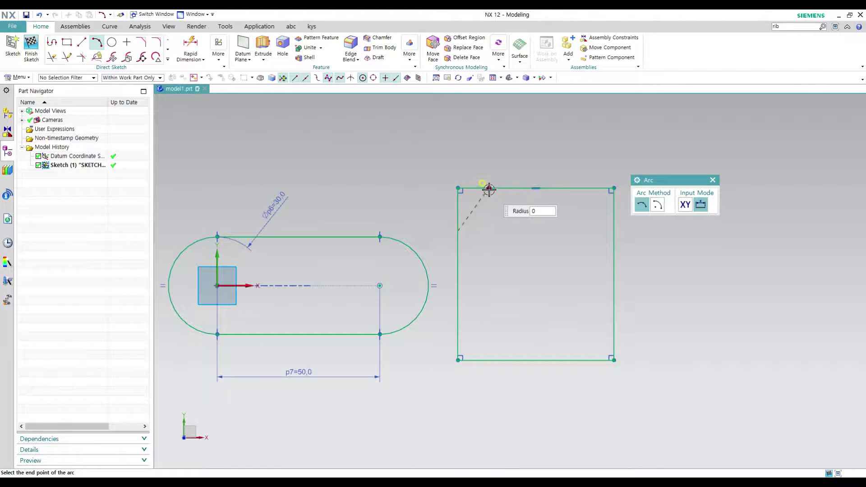
pyautogui.click(494, 188)
pyautogui.click(469, 200)
pyautogui.press('Escape')
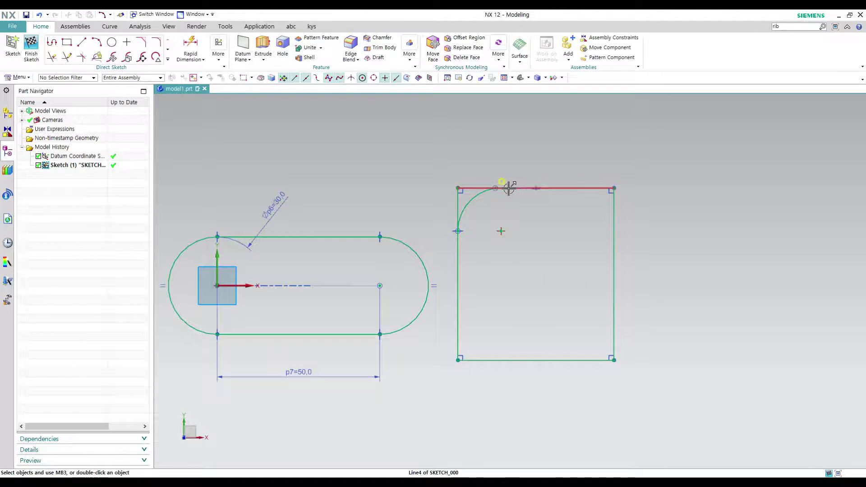
# Make the corner arc tangent to the rectangle's upper edge and trim away the corner lines outside it with Quick Trim
pyautogui.click(478, 192)
pyautogui.click(514, 189)
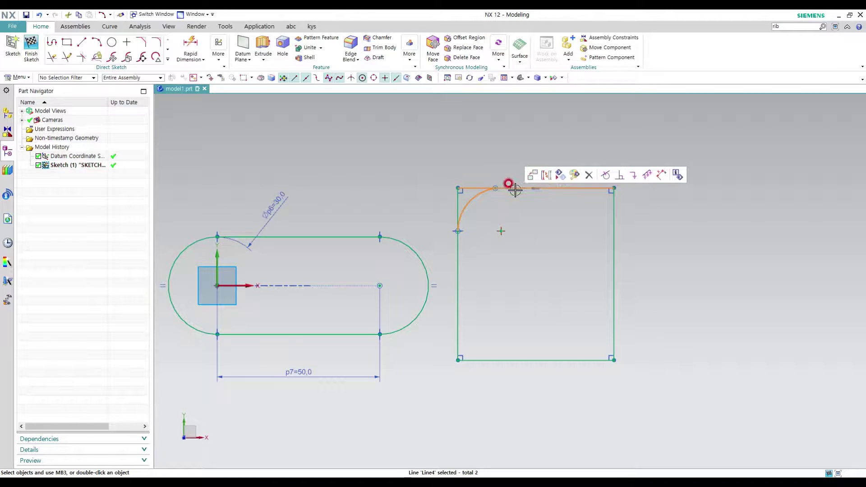
pyautogui.click(606, 175)
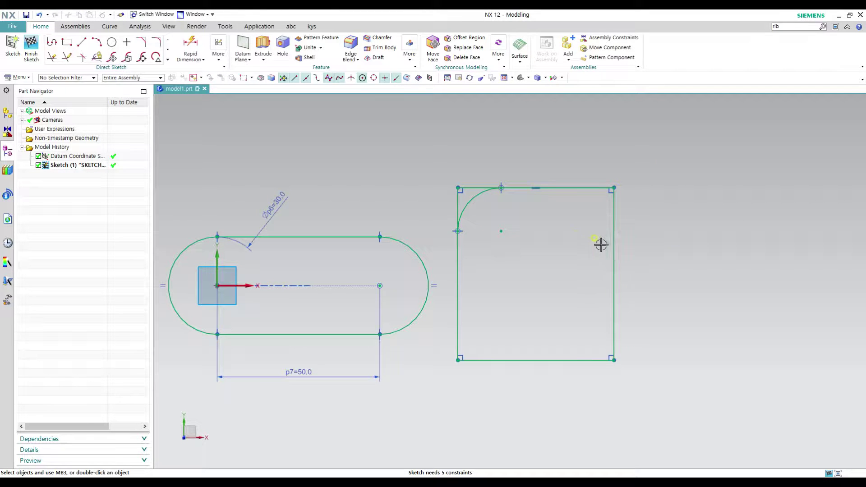
pyautogui.press('t')
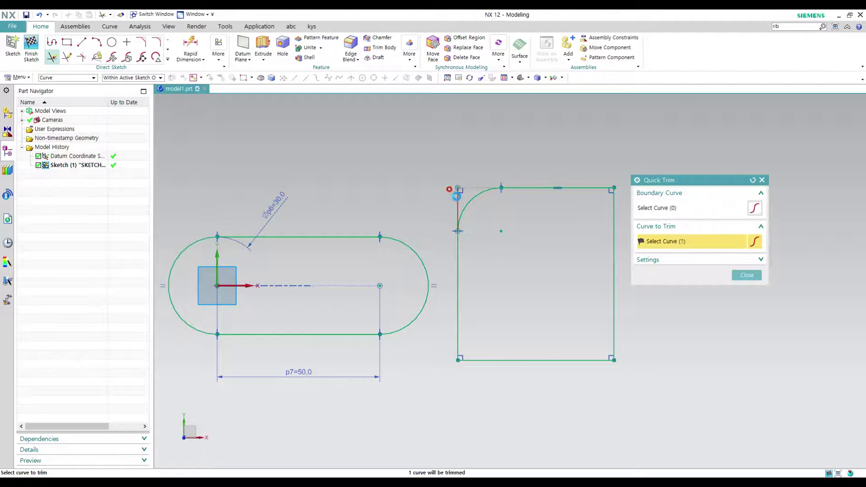
pyautogui.press('Escape')
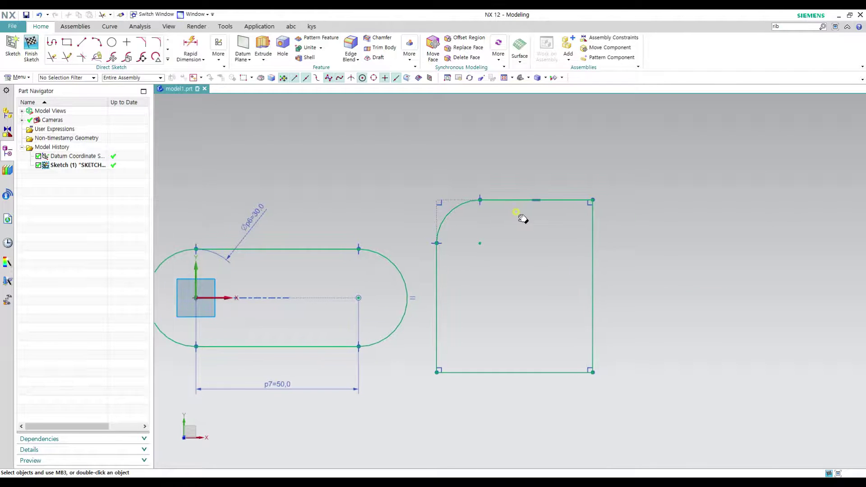
# Start Offset Curve and select only the rectangle's upper line with the Single Curve rule at a 3 mm distance
pyautogui.scroll(-2, 514, 213)
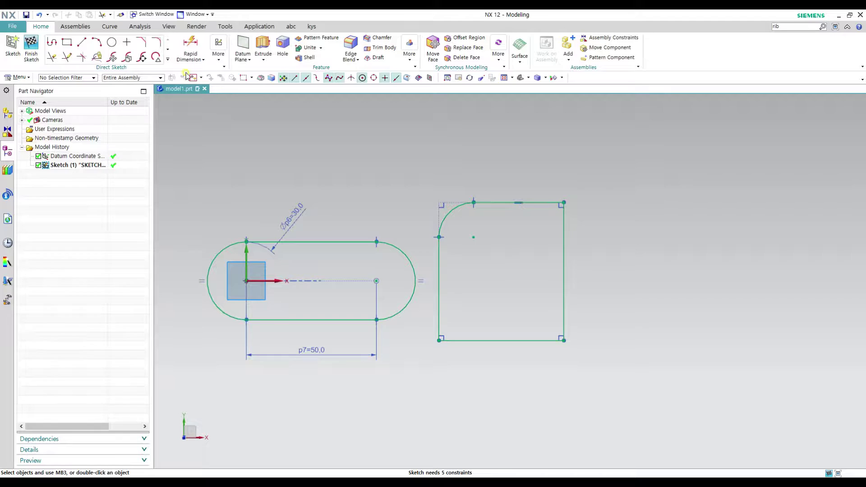
pyautogui.click(168, 60)
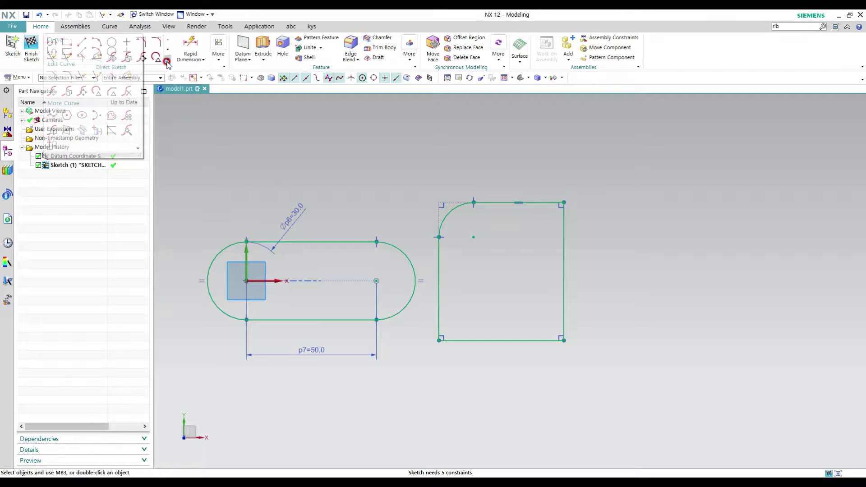
pyautogui.click(112, 115)
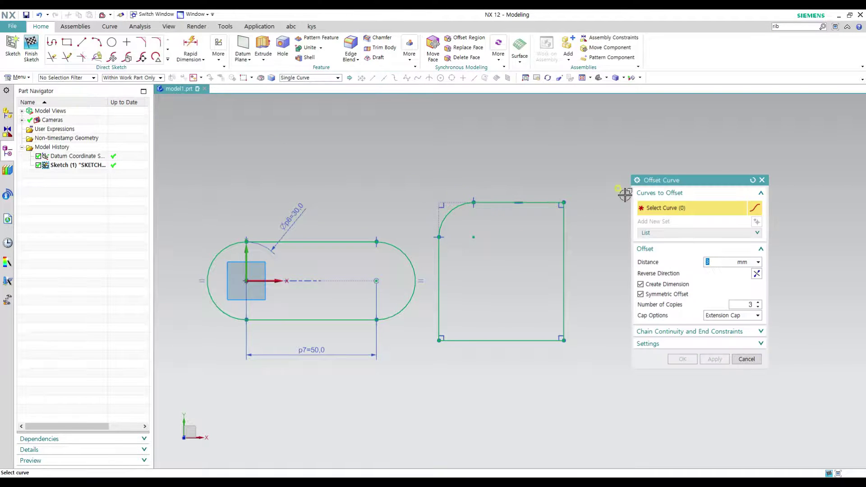
pyautogui.moveTo(660, 181); pyautogui.dragTo(623, 179)
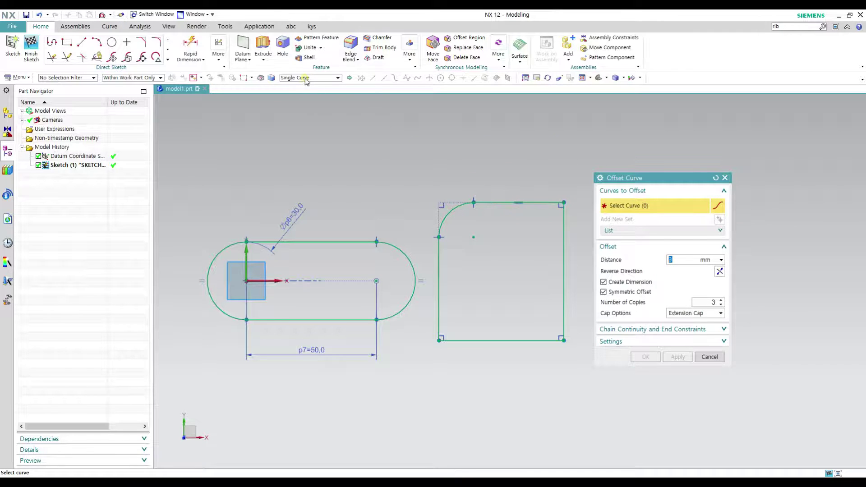
pyautogui.click(507, 203)
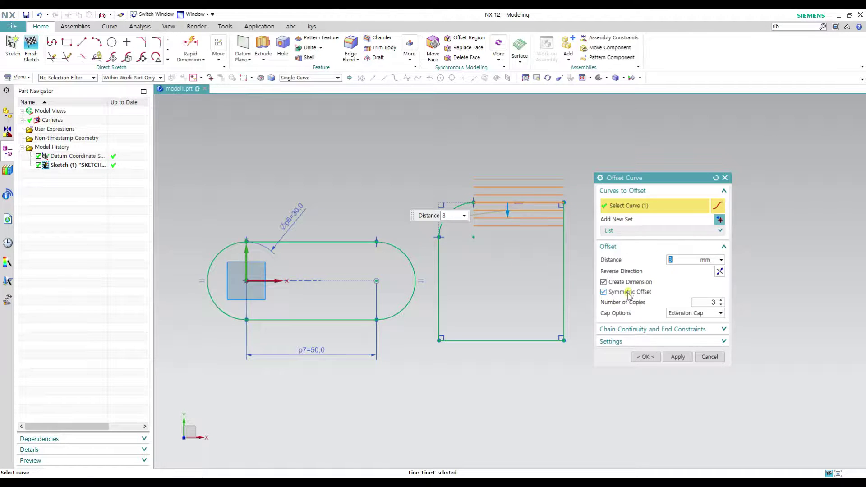
# Turn off Symmetric Offset with 1 copy, and reverse the offset direction so it points outside the rectangle
pyautogui.click(604, 292)
pyautogui.click(721, 305)
pyautogui.click(722, 305)
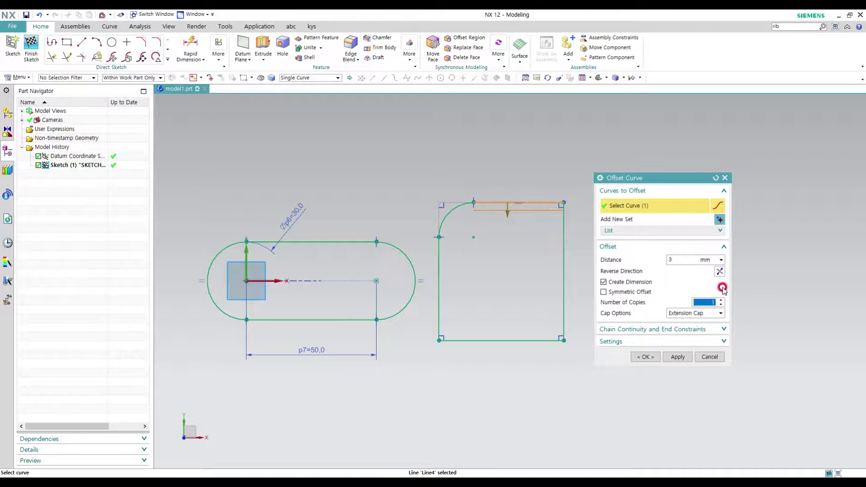
pyautogui.click(720, 272)
pyautogui.click(719, 271)
pyautogui.click(720, 271)
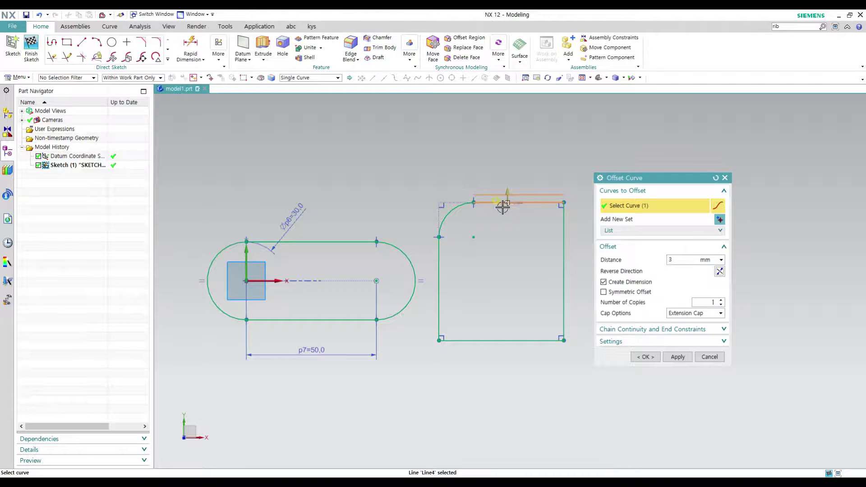
# Deselect the rectangle's upper line, pick it once more with the Single Curve rule, and clear the curve selection
pyautogui.click(307, 77)
pyautogui.click(500, 202)
pyautogui.keyDown('shift'); pyautogui.click(500, 203); pyautogui.keyUp('shift')
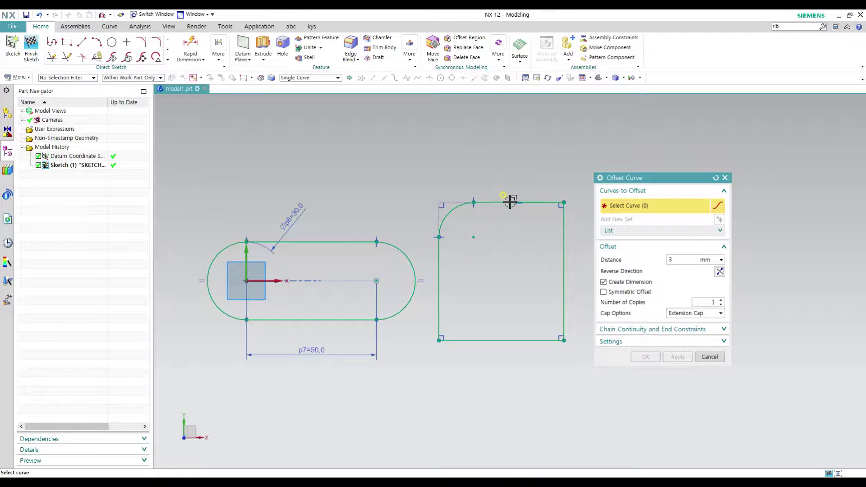
pyautogui.click(519, 203)
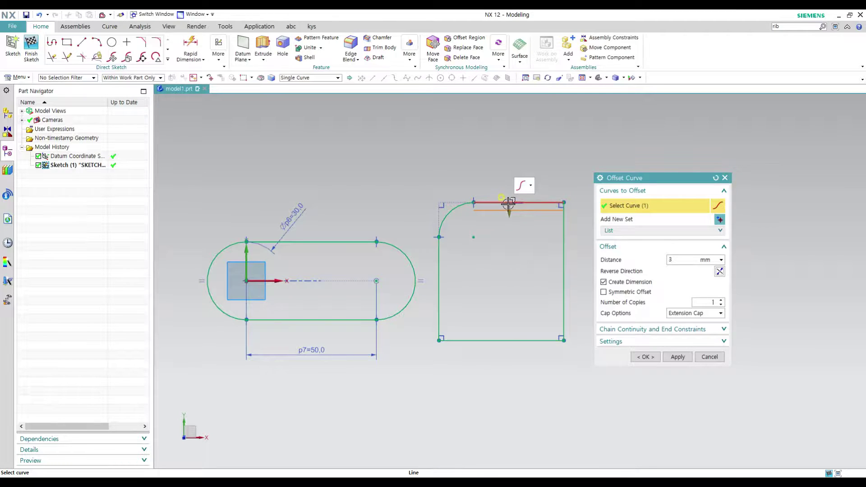
pyautogui.keyDown('shift'); pyautogui.click(501, 203); pyautogui.keyUp('shift')
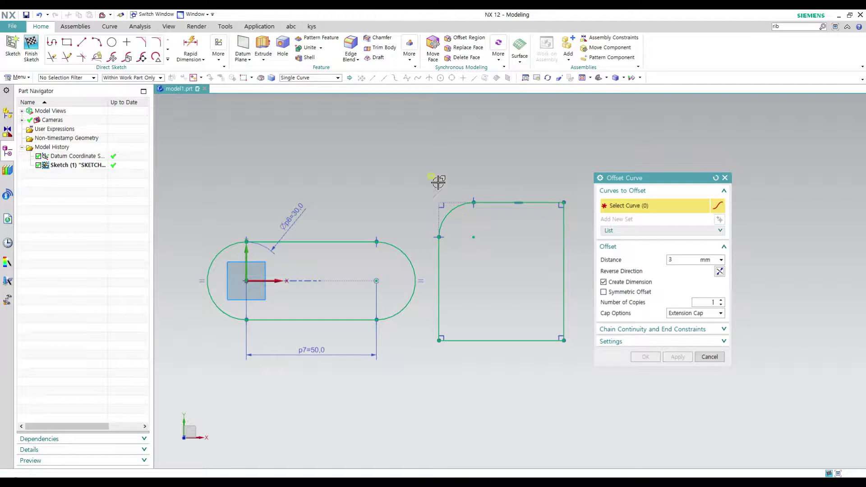
# Preview a 3 mm outward offset of the whole rounded rectangle outline with the Connected Curves rule, and clear the selection
pyautogui.click(299, 78)
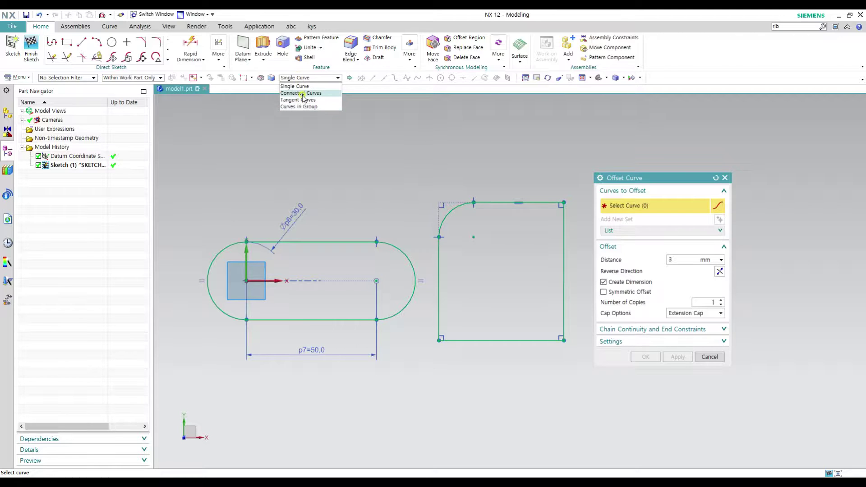
pyautogui.click(307, 93)
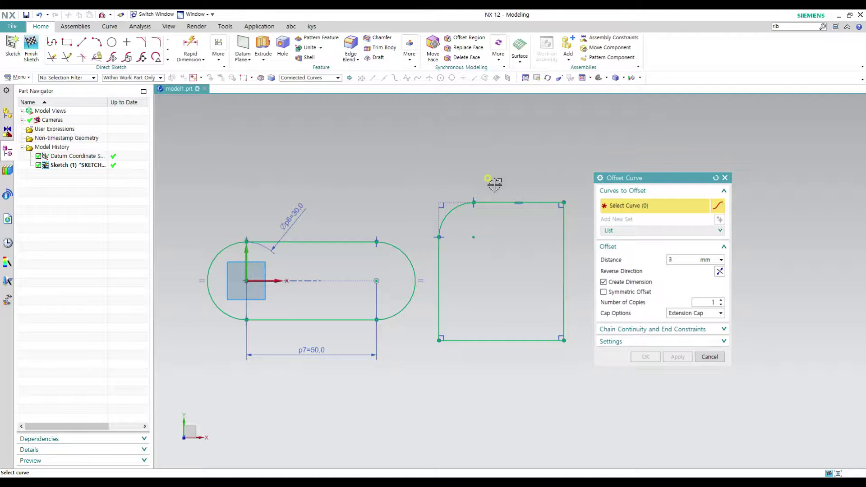
pyautogui.click(502, 203)
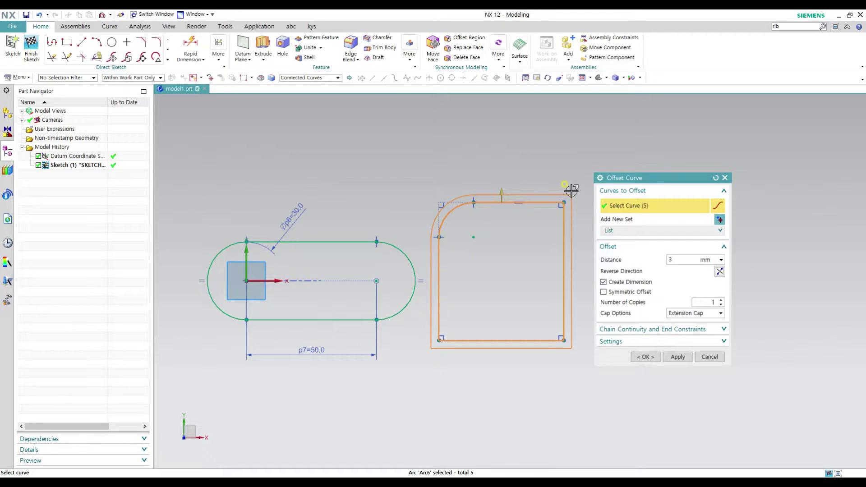
pyautogui.keyDown('shift'); pyautogui.click(524, 202); pyautogui.keyUp('shift')
# Set the curve rule to Tangent Curves, preview the 3 mm offset from the rectangle's left line, upper line and corner arc, and clear the selection
pyautogui.click(299, 78)
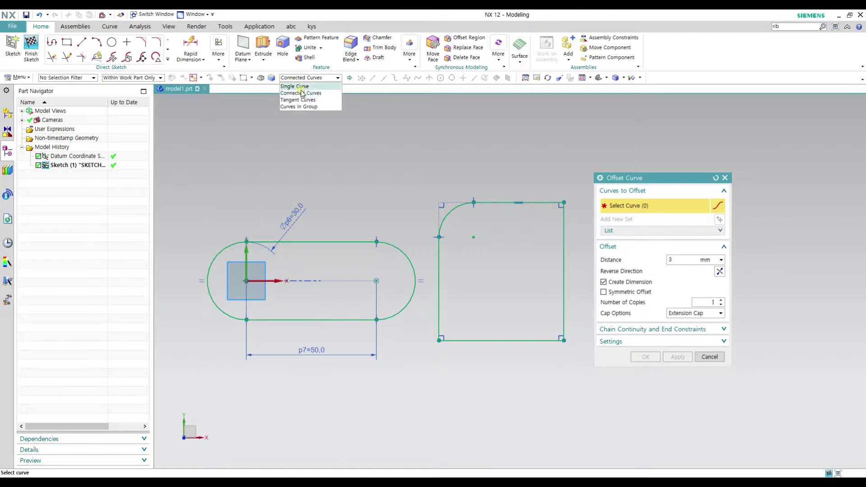
pyautogui.click(323, 100)
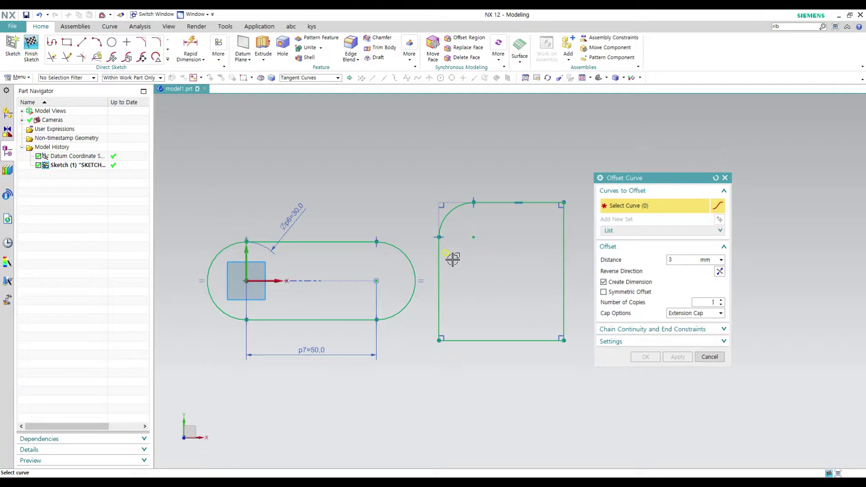
pyautogui.click(444, 247)
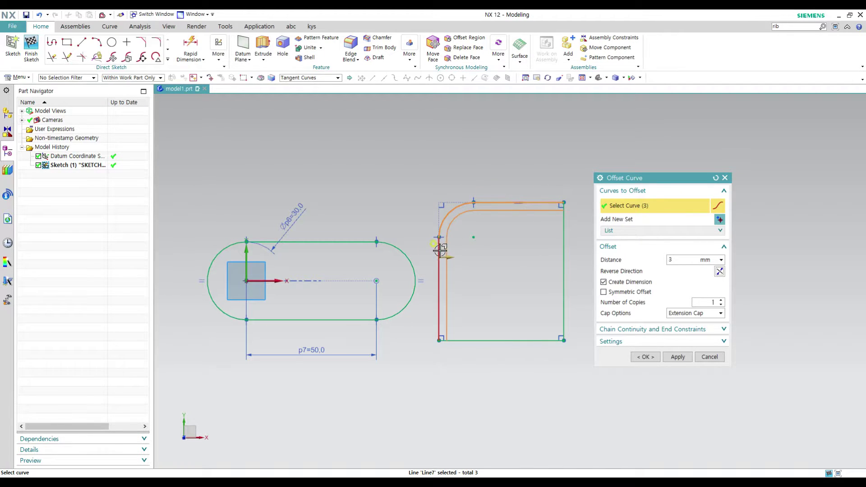
pyautogui.doubleClick(442, 253)
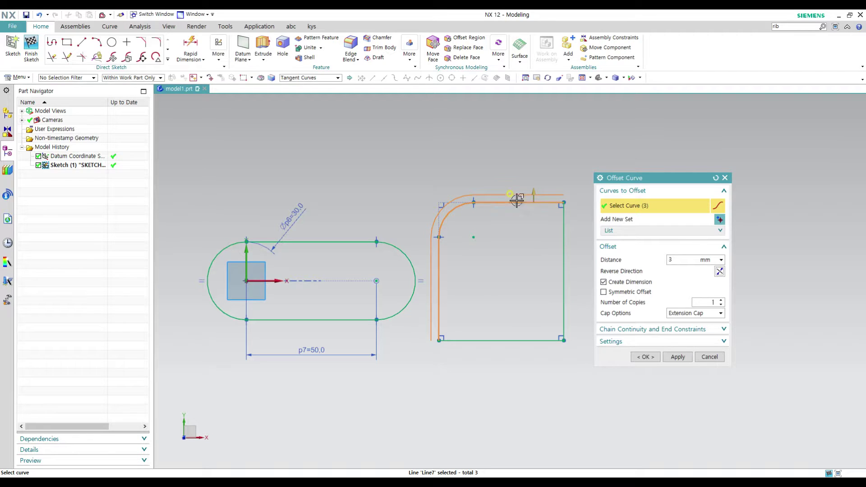
pyautogui.keyDown('shift'); pyautogui.click(486, 203); pyautogui.keyUp('shift')
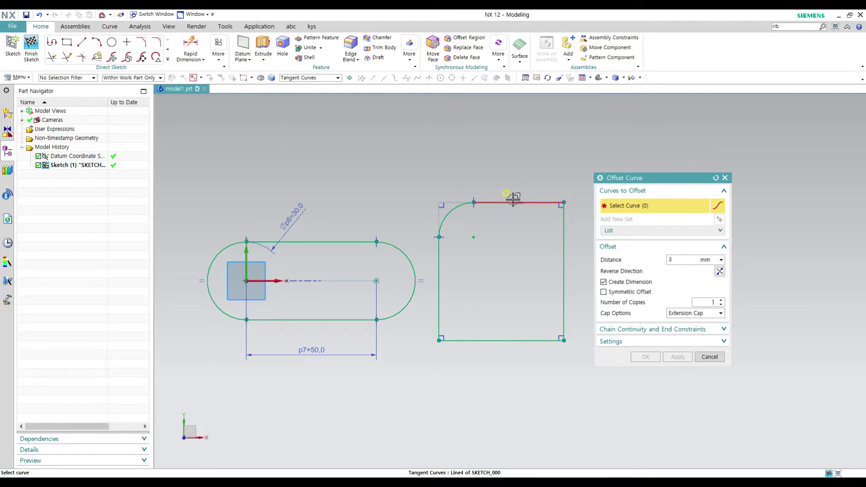
pyautogui.click(445, 213)
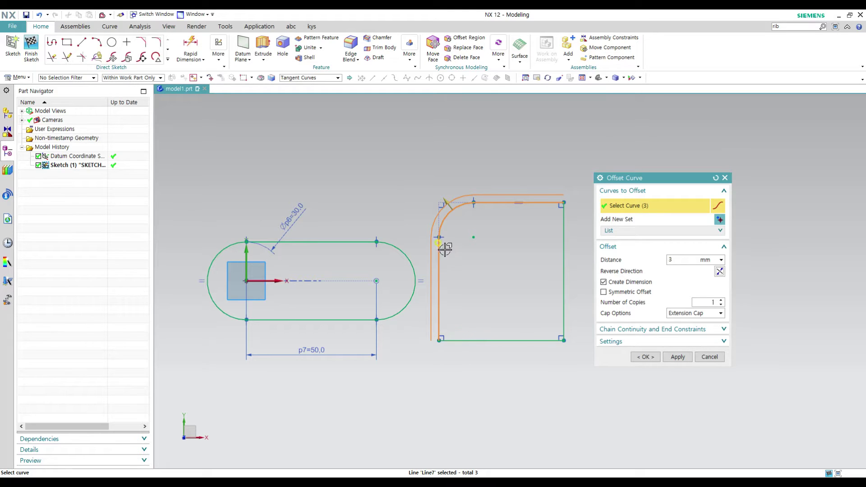
pyautogui.keyDown('shift'); pyautogui.click(524, 201); pyautogui.keyUp('shift')
# Preview a 3 mm outward offset of the whole slot outline by picking its upper line with the Tangent Curves rule
pyautogui.keyDown('shift'); pyautogui.moveTo(494, 246); pyautogui.dragTo(529, 234, button='middle'); pyautogui.keyUp('shift')
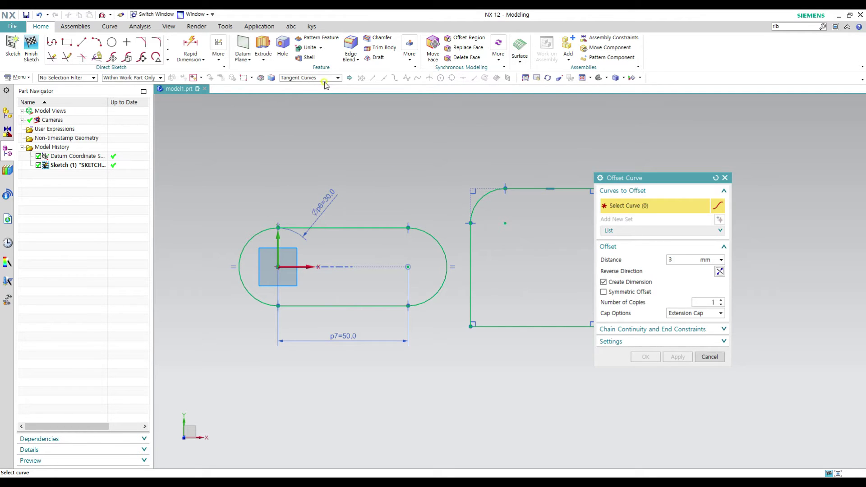
pyautogui.click(373, 229)
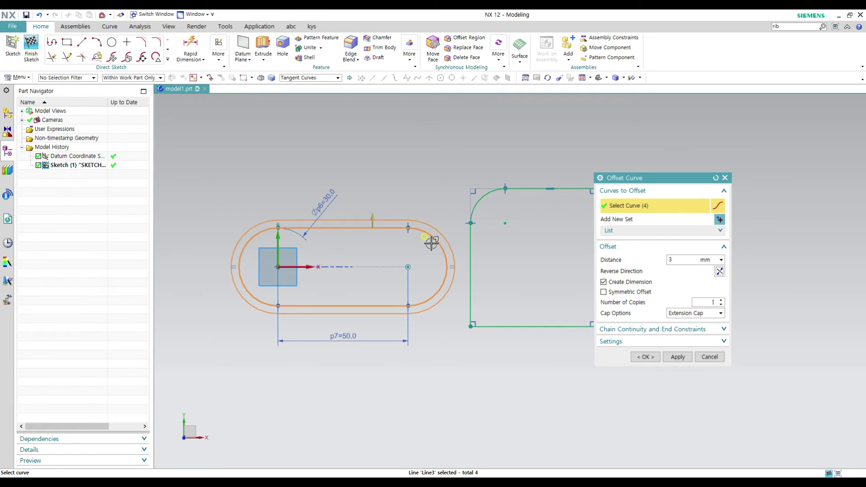
pyautogui.click(335, 79)
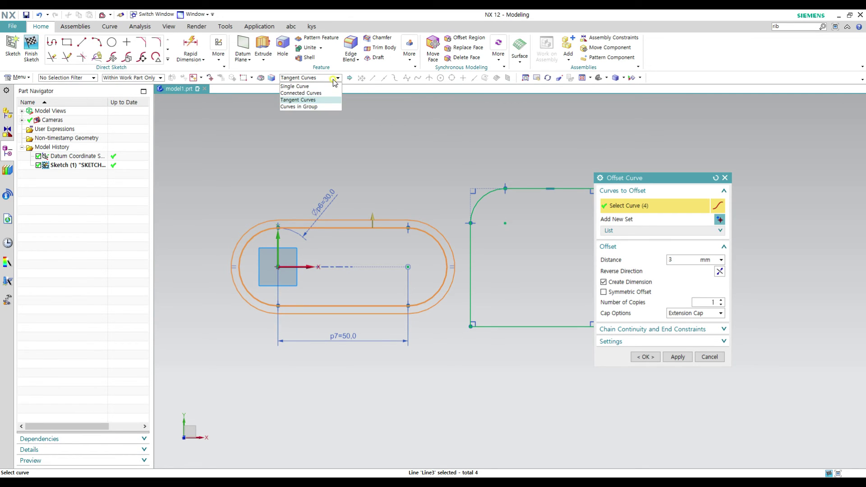
pyautogui.click(338, 78)
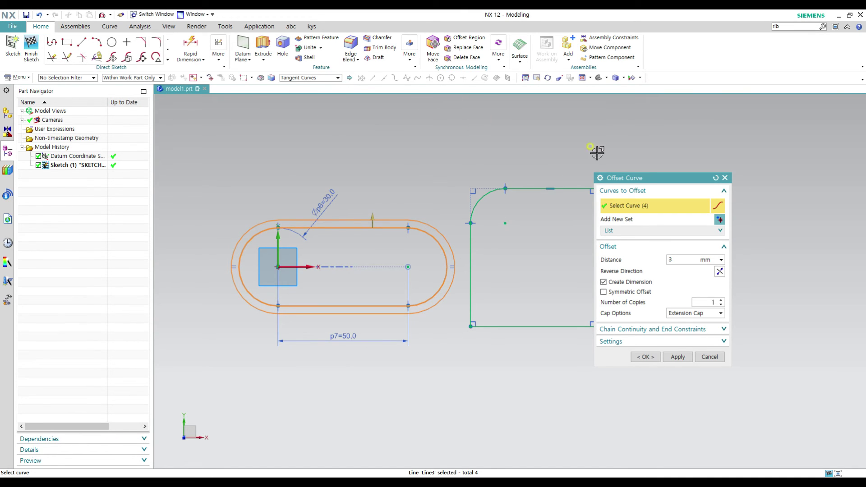
pyautogui.scroll(-4, 519, 219)
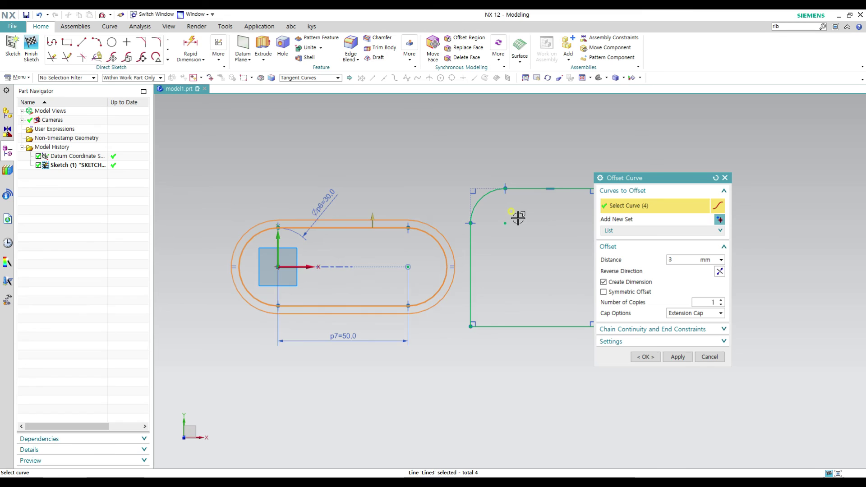